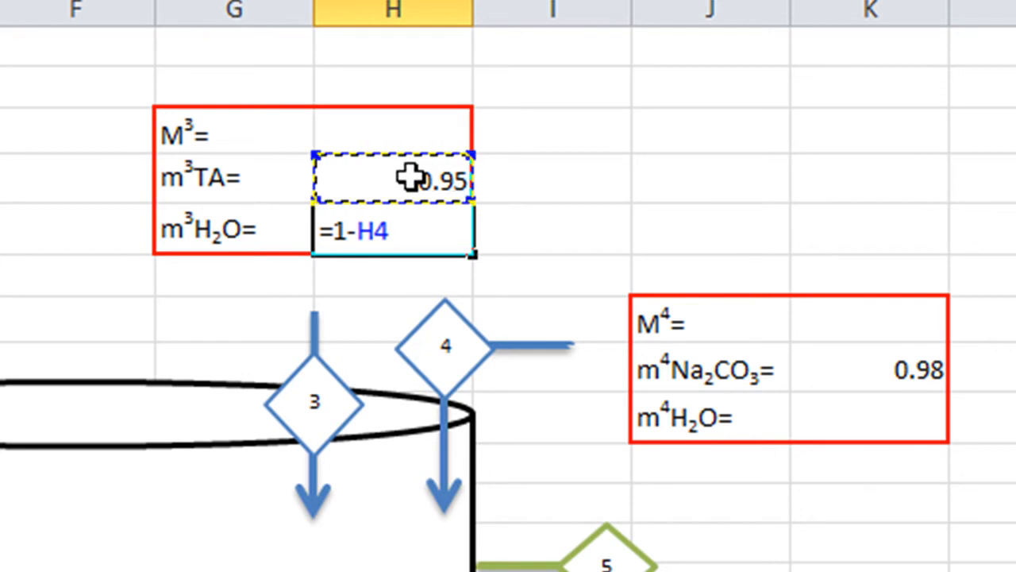
- Calculate the water fraction of stream 4 in K9 with the formula =1-K8
click(839, 431)
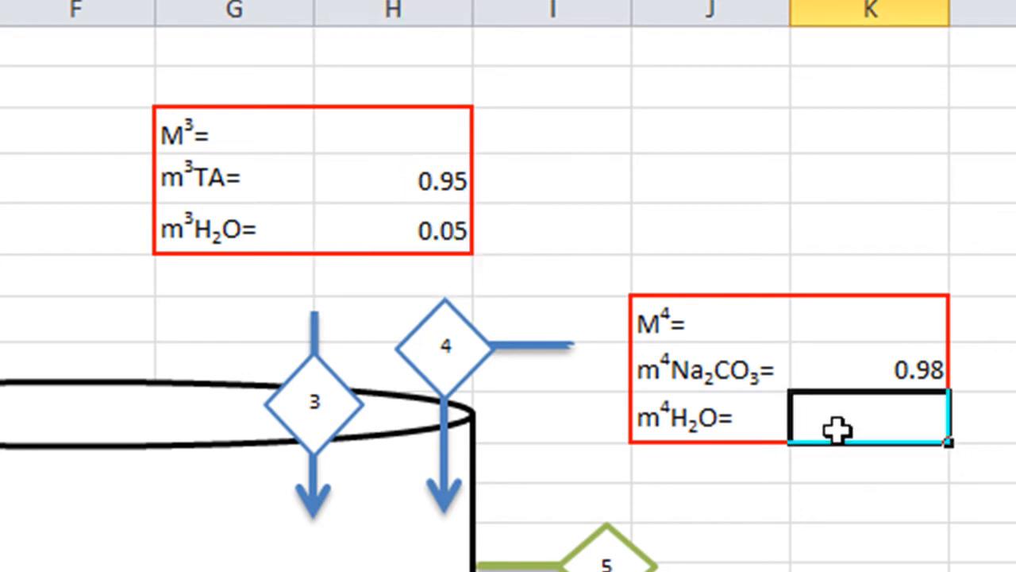
text(=1-)
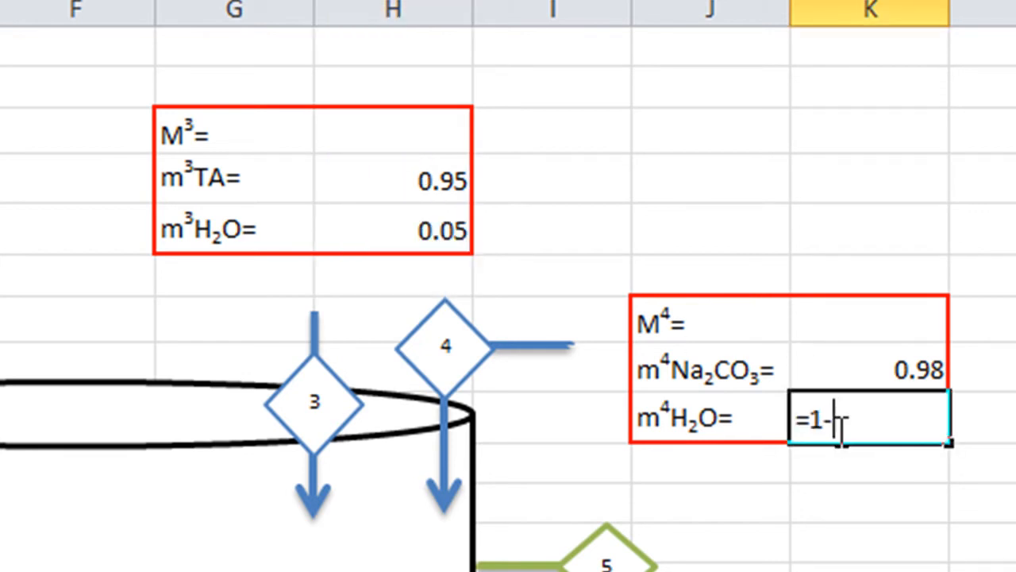
click(814, 356)
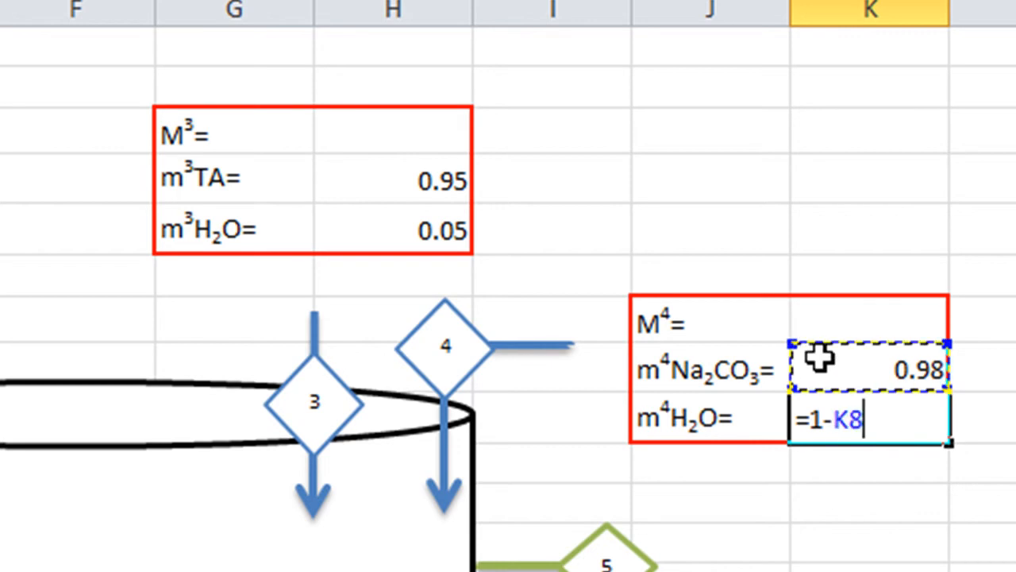
key(Return)
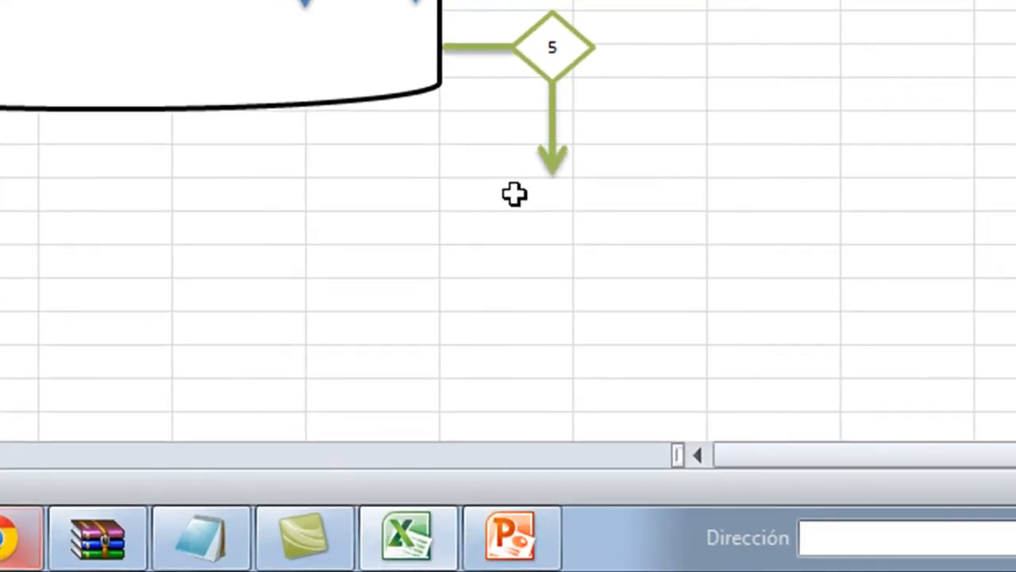
- Paste the copied stream 5 data table, from M5 through m5H2O, into I17 below the outlet arrow
click(531, 392)
text(M5=	500 m5CaCO3=	0.45 m5SiO2=	0.45 m5TA=	0.02 m5Na2CO3=	 m5H2O=)
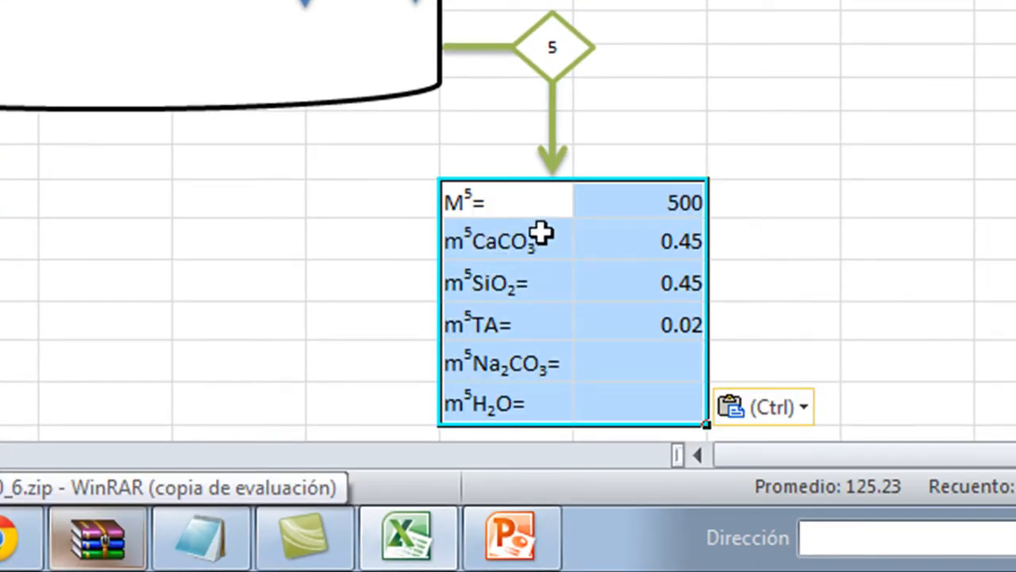
click(758, 254)
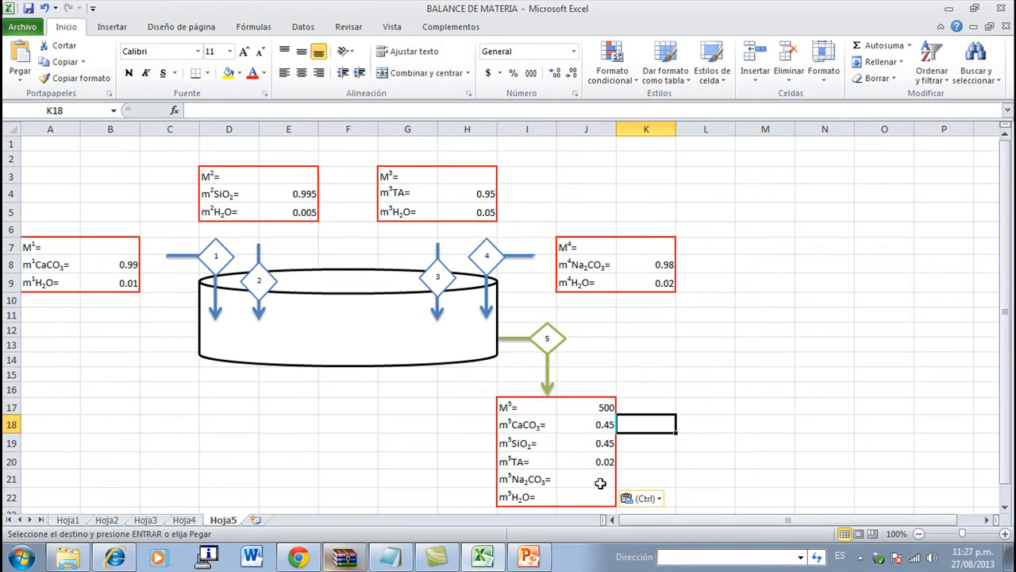
click(691, 409)
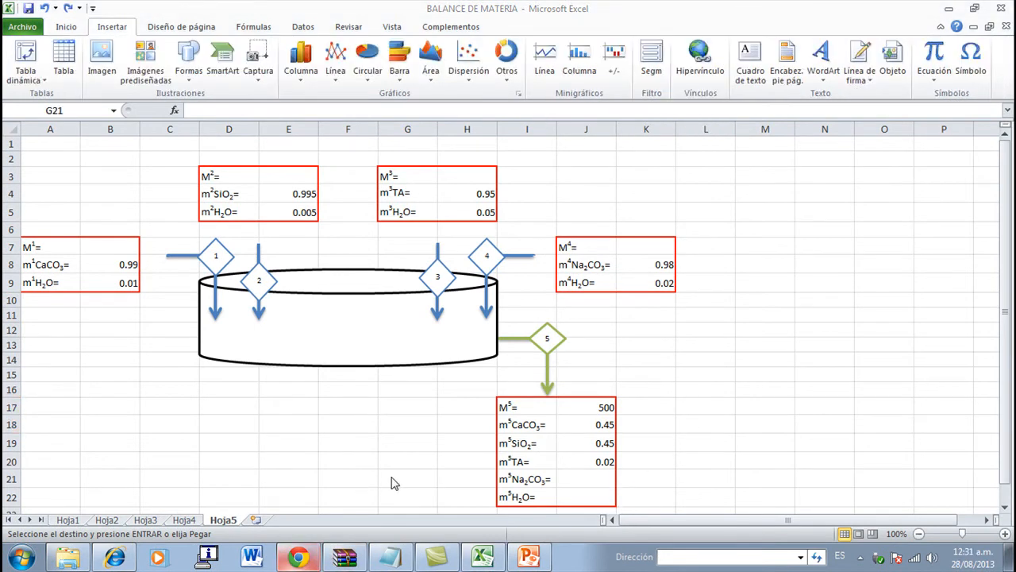
- Paste the BALANCE GENERAL equation block at M3 and the BALANCE POR COMPONENTES equation block at M7
click(757, 176)
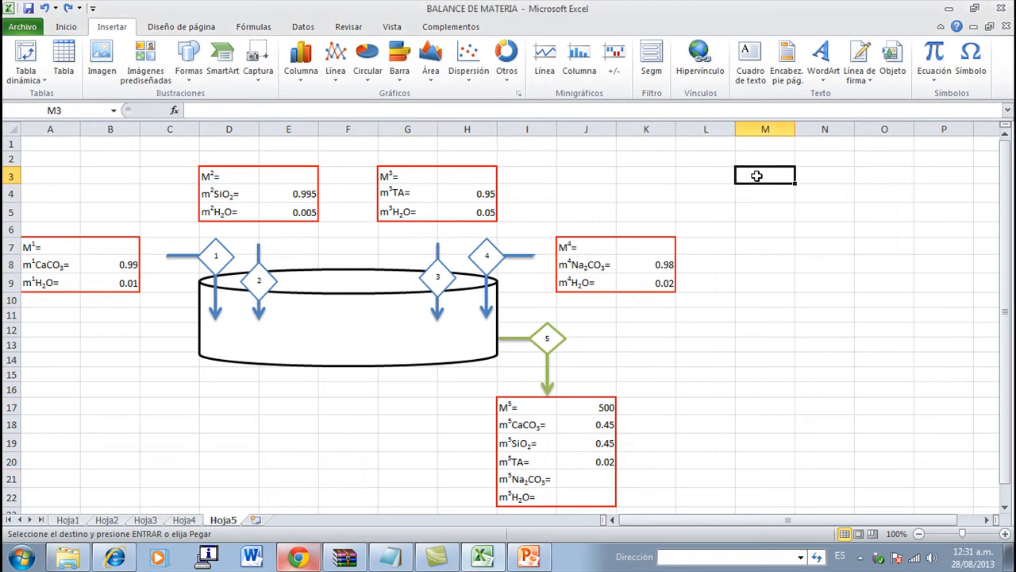
text(BALANCE GENERAL M1+M2+M3+M4=M5)
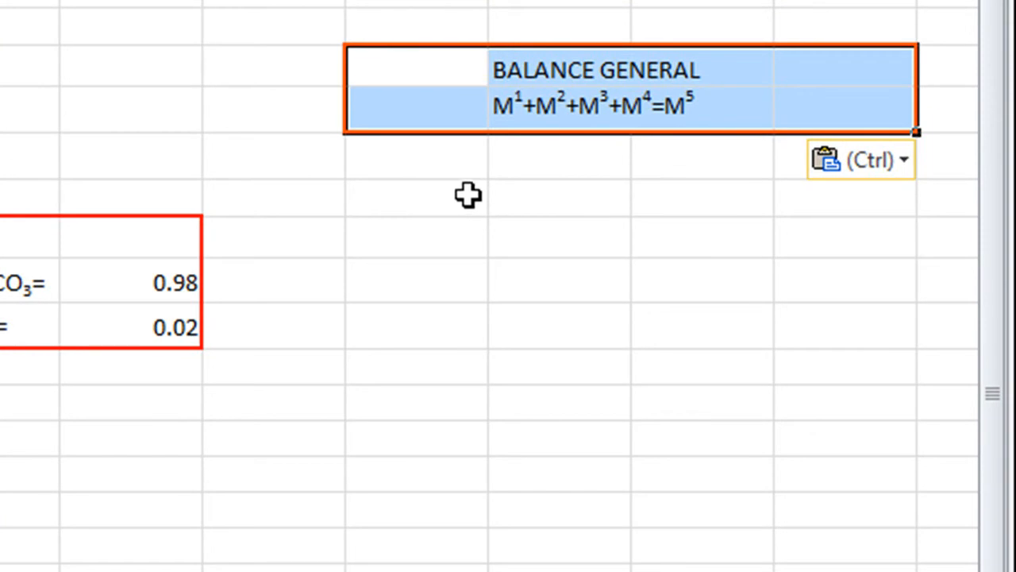
click(469, 195)
key(Down)
text(BALANCE POR COMPONENTES CaCO3:	M1(m1CaCO3)=M5(m5CaCO3) SiO2:	M2(m2SiO2)=M5(m5SiO2) TA:	M3(m3TA)=M5(m5TA) Na2CO3:	M4(m4Na2CO3)=M5(m5Na2CO3))
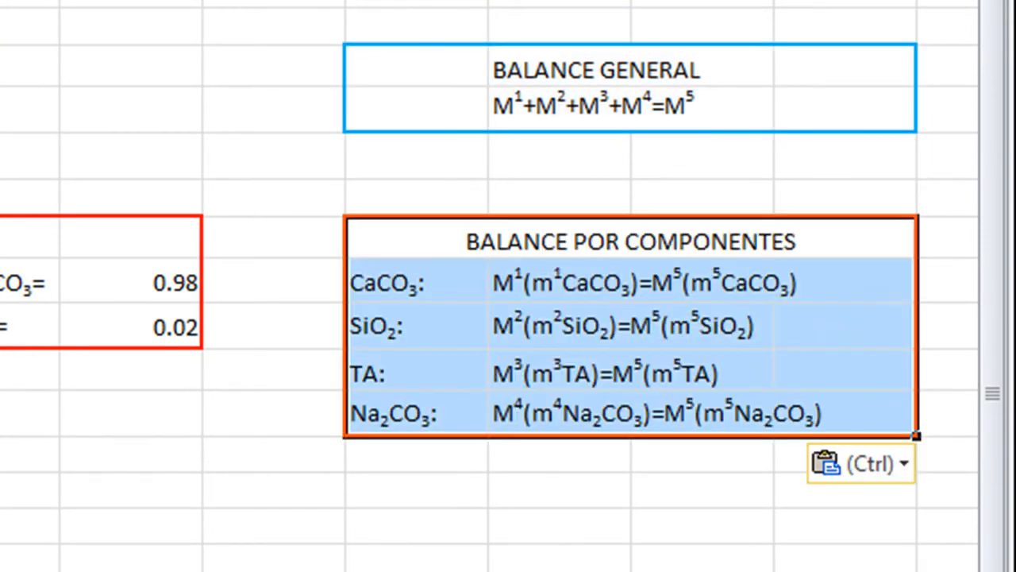
click(420, 550)
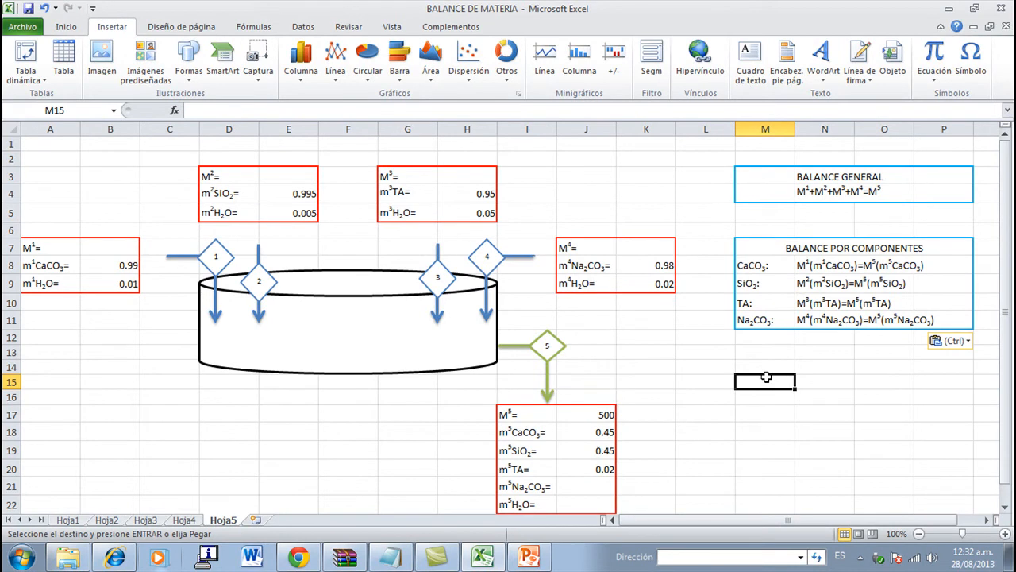
- Paste the BALANCE POR COMPONENTES results table with the M1 to M4 rows at B20, below the tank diagram
click(110, 469)
scroll(193, 484, down, 3)
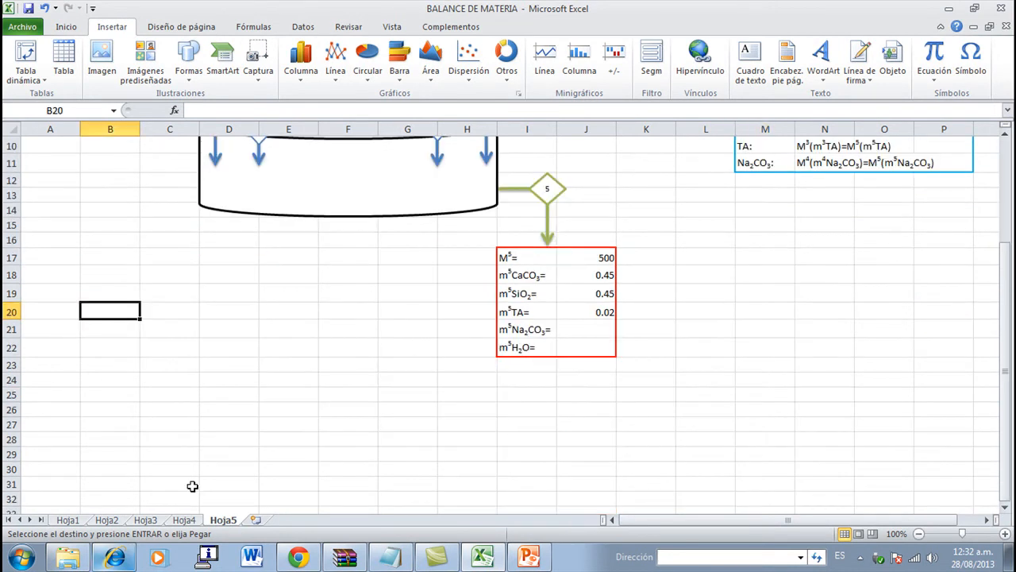
text(BALANCE POR COMPONENTES CaCO3:	M1= SiO2:	M2= TA:	M3= Na2CO3:	M4=)
click(275, 367)
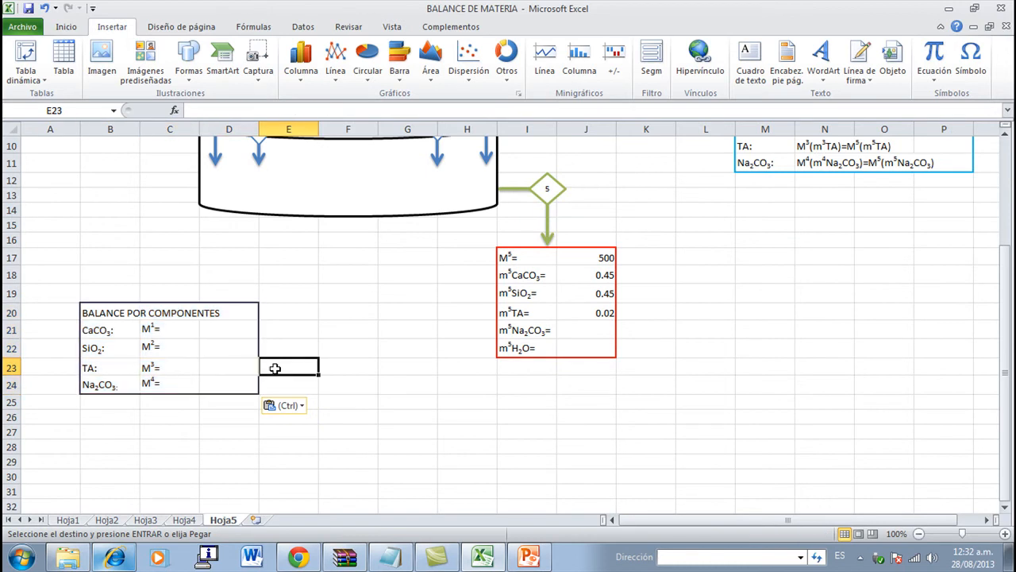
click(186, 332)
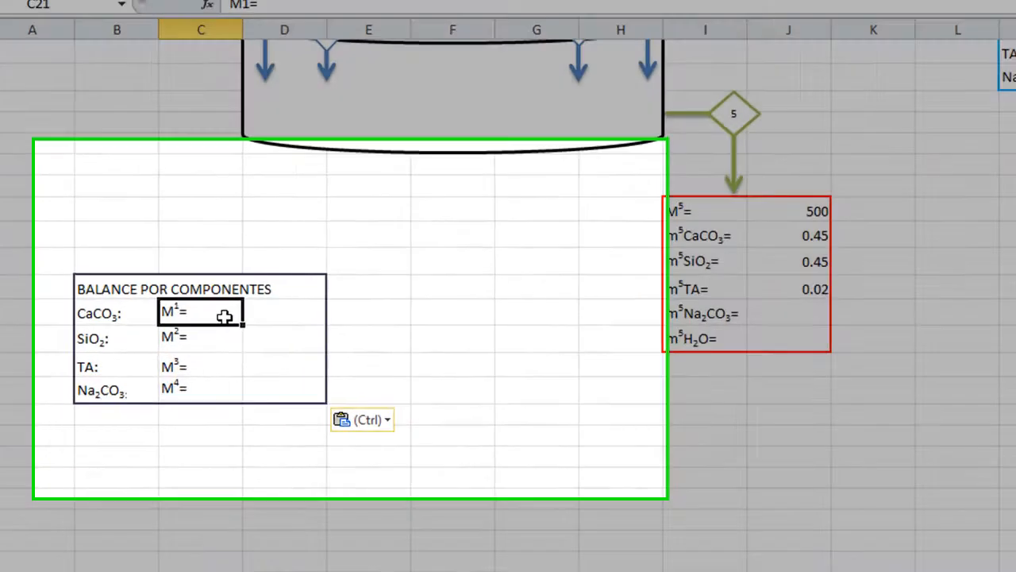
click(262, 389)
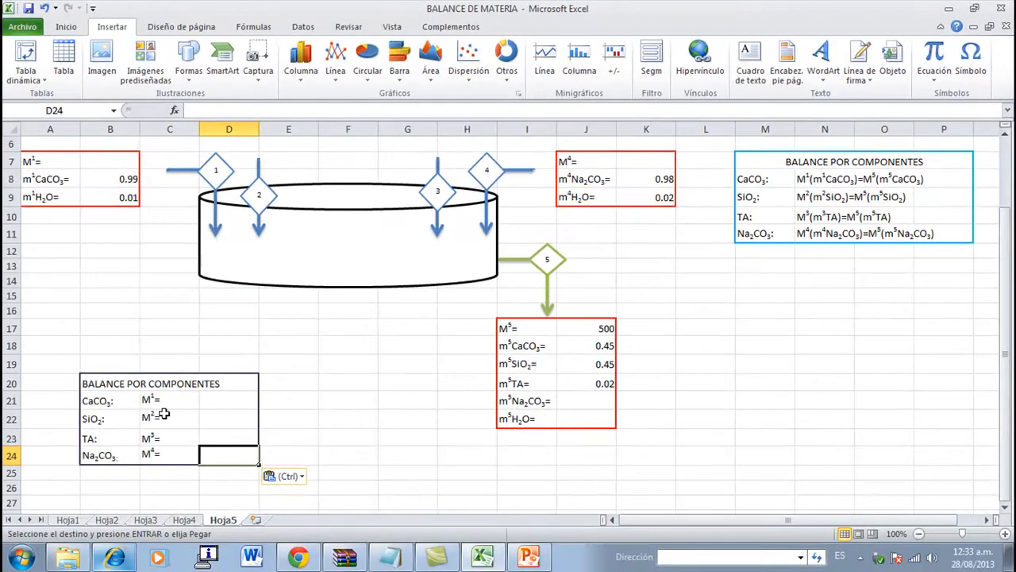
- Calculate M1 from the CaCO3 balance in D21 with the formula =(J17*J18)/B8
click(226, 404)
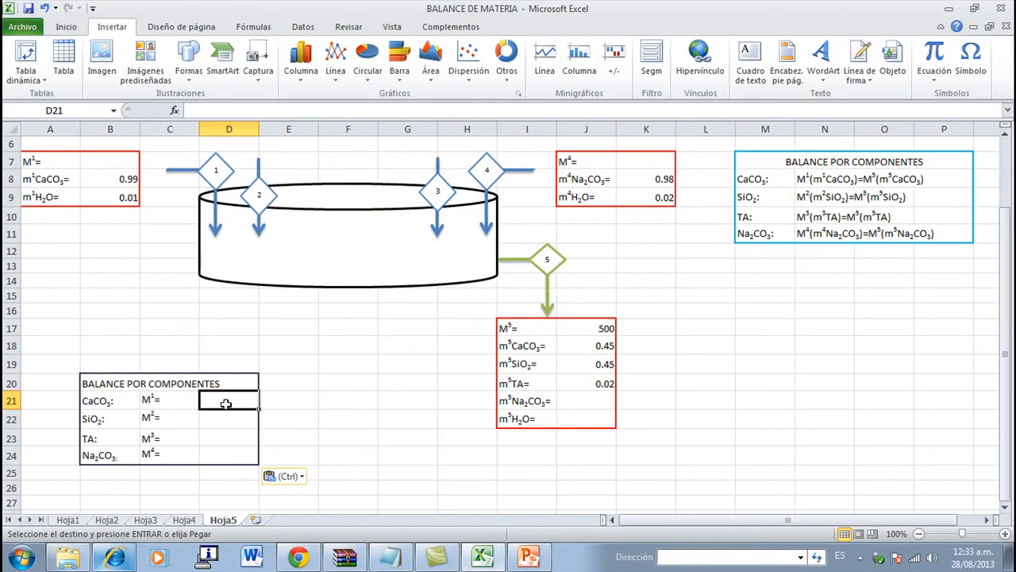
text(=)
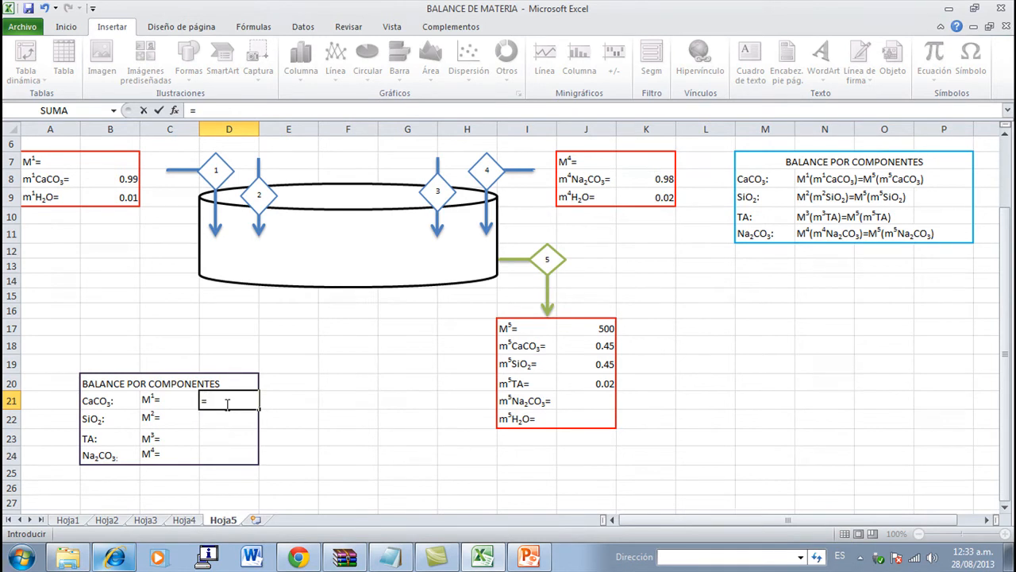
text(()
click(584, 332)
text(*)
click(583, 350)
text())
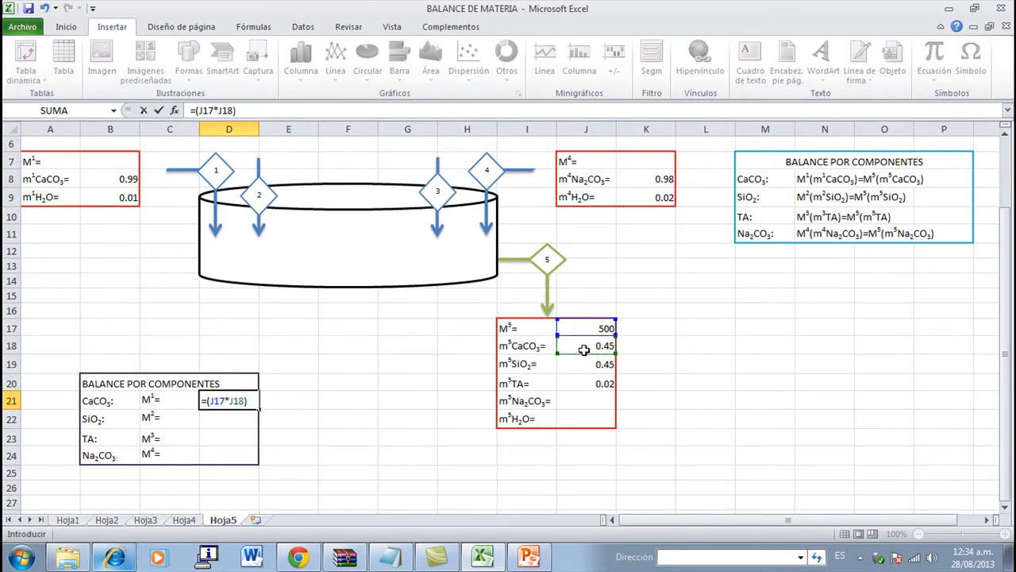
text(/)
click(123, 183)
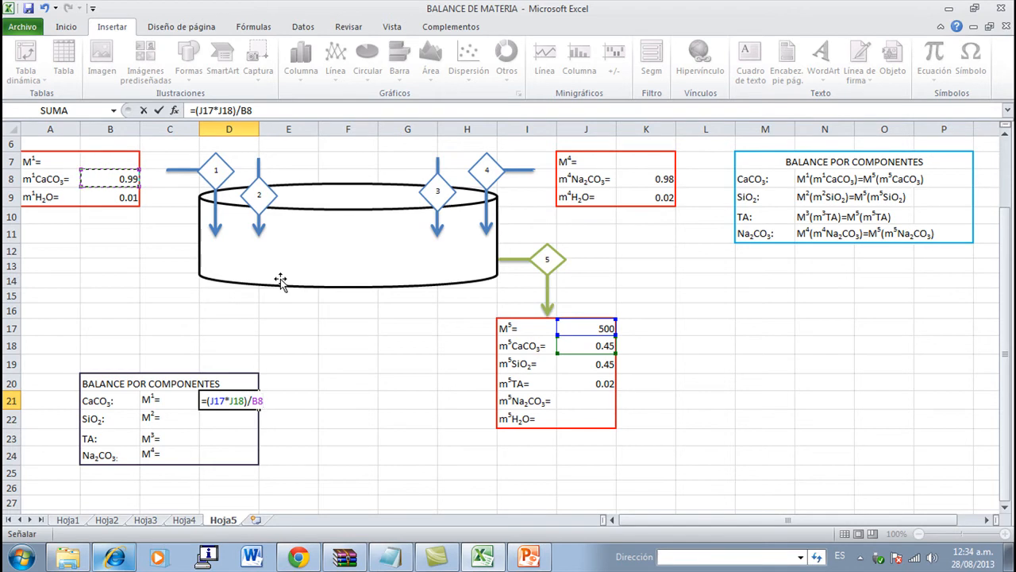
key(Return)
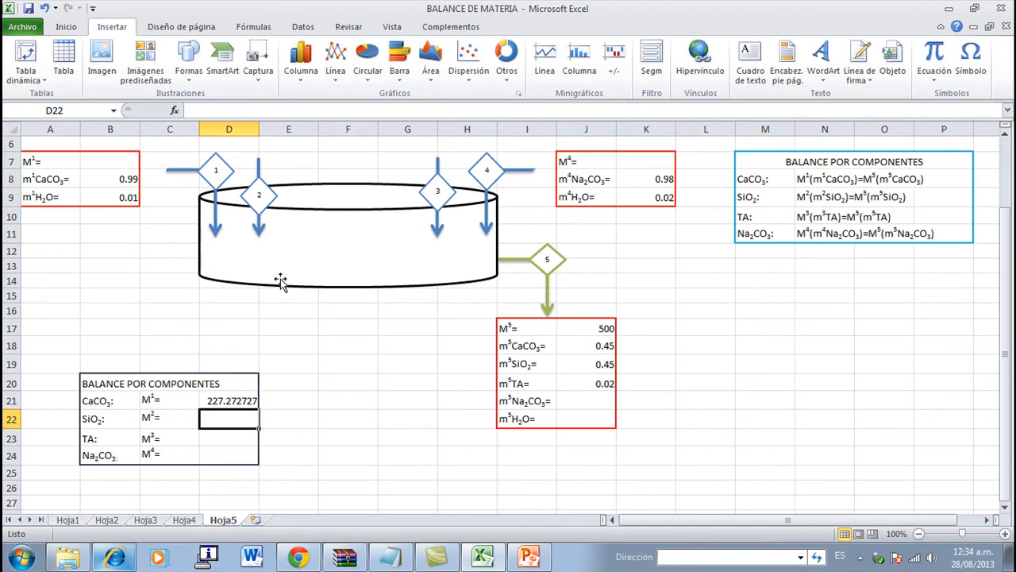
- Link the M1 cell B7 in the stream 1 table to the CaCO3 balance result with =D21
click(109, 164)
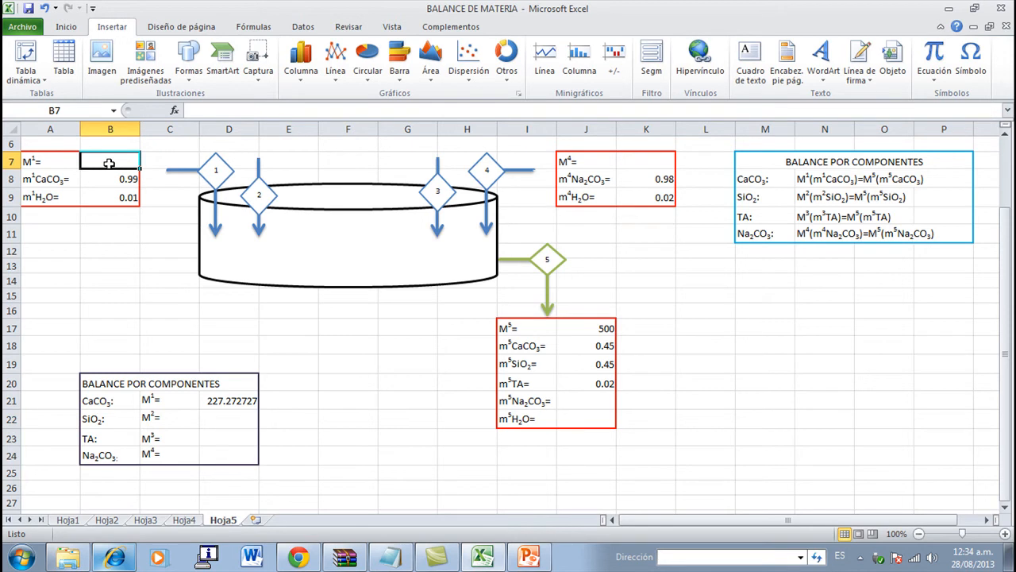
text(=)
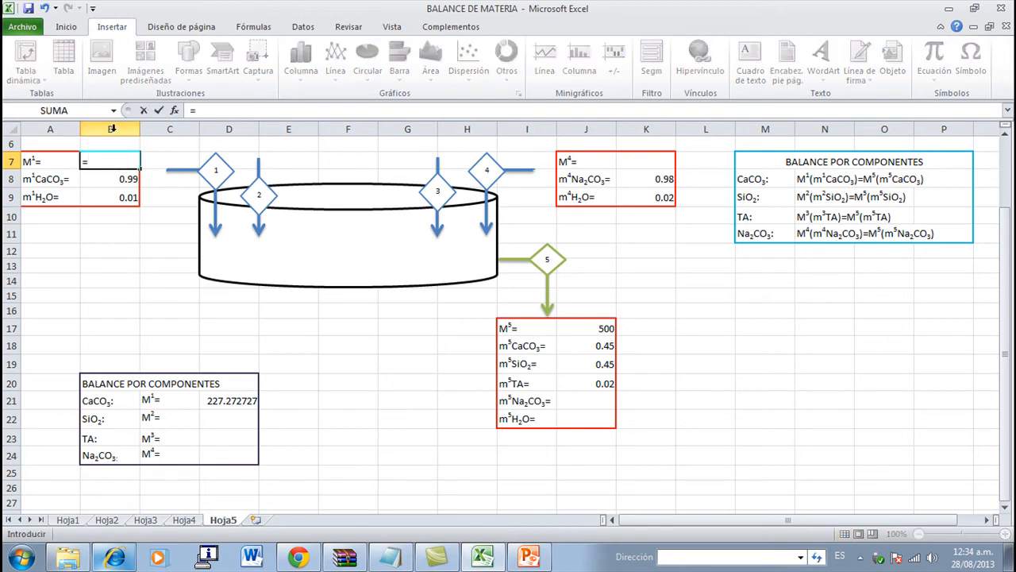
click(246, 403)
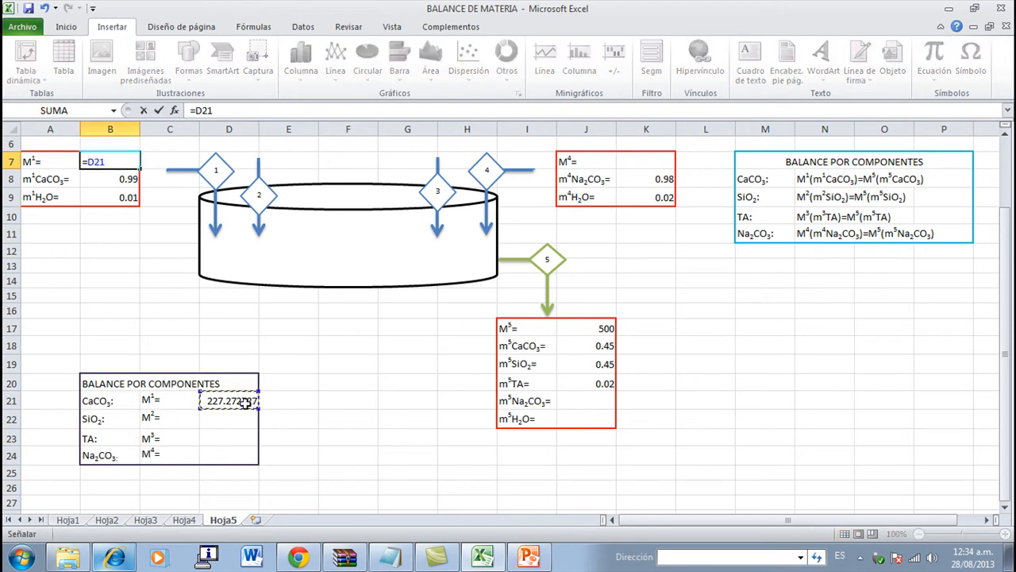
key(Return)
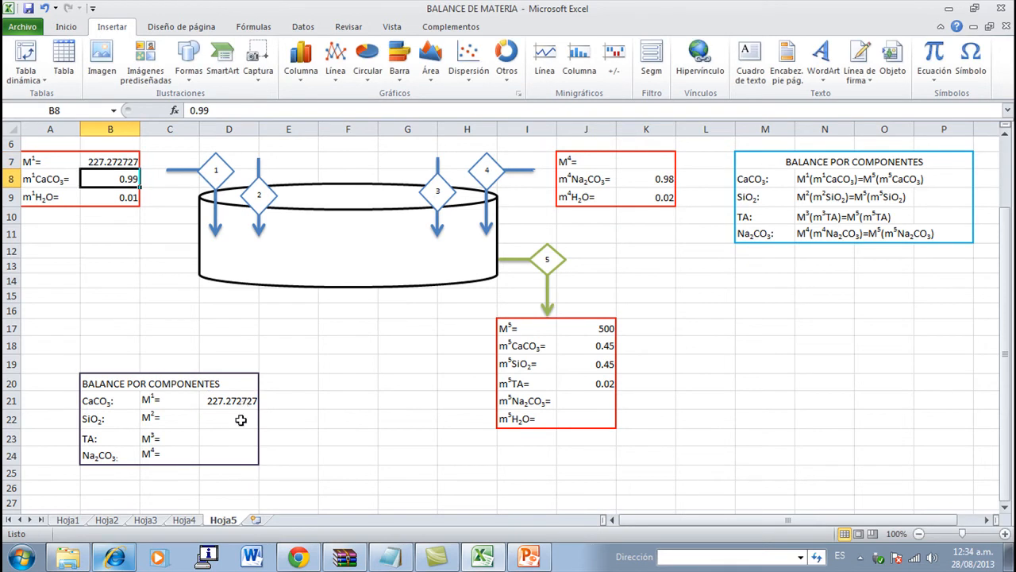
- Calculate M2 from the SiO2 balance in D22 with the formula =(J17*J19)/E4
click(246, 417)
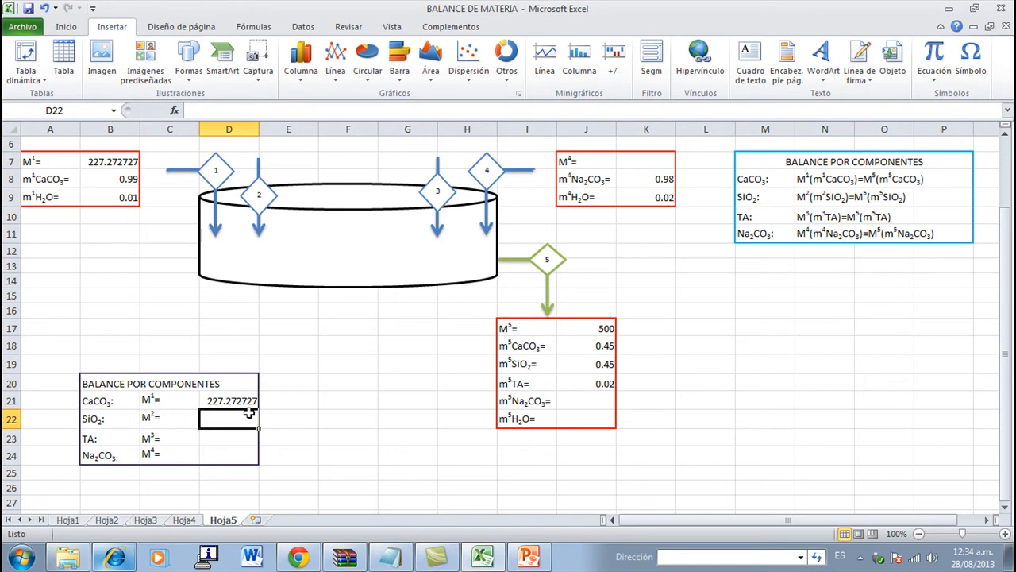
text(=()
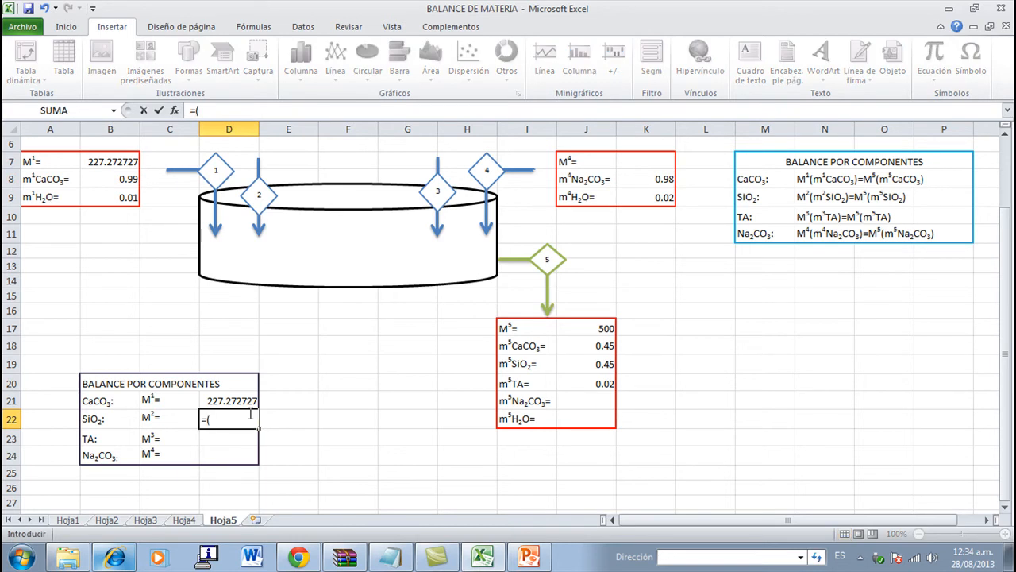
click(597, 329)
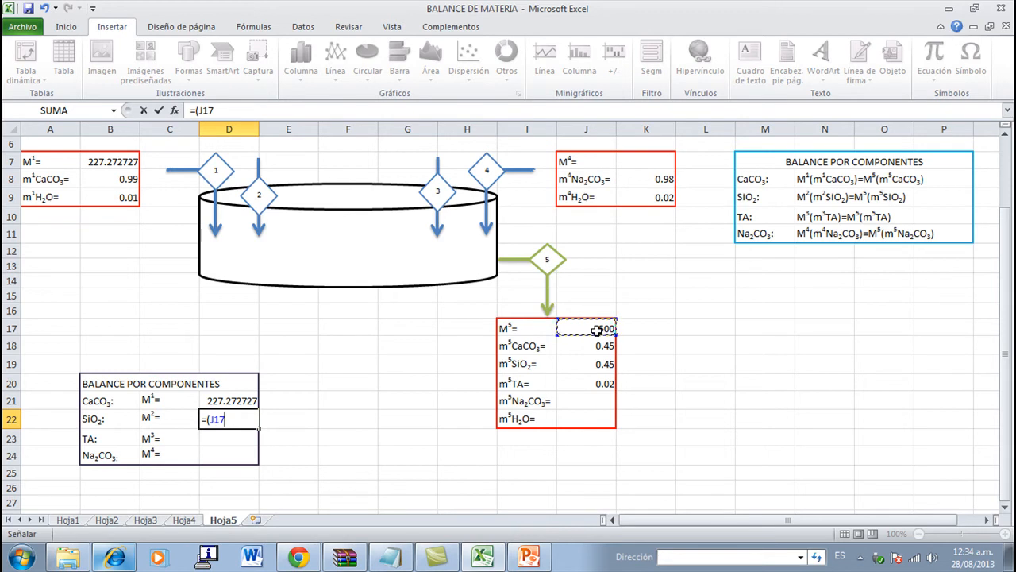
text(*)
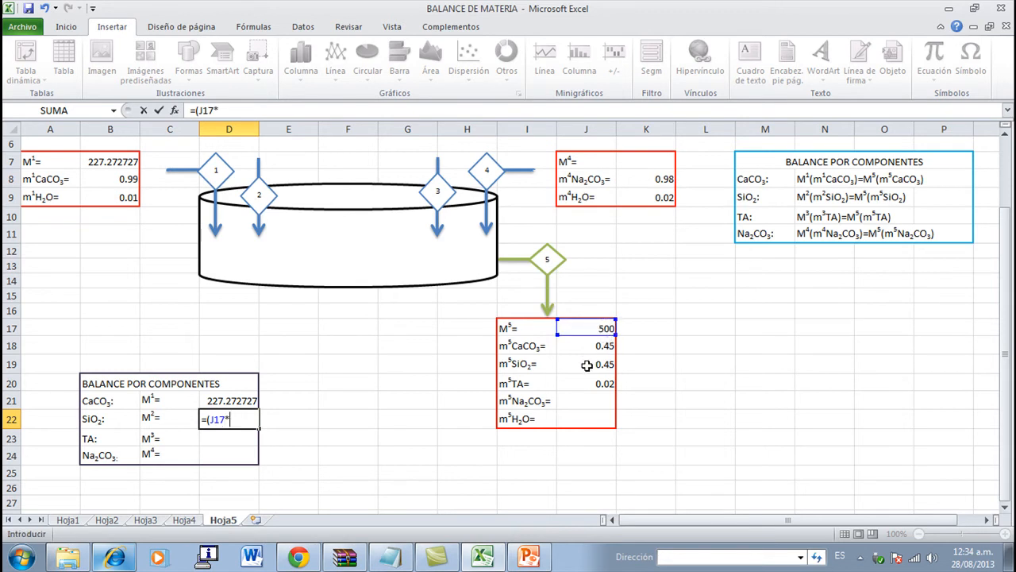
click(586, 364)
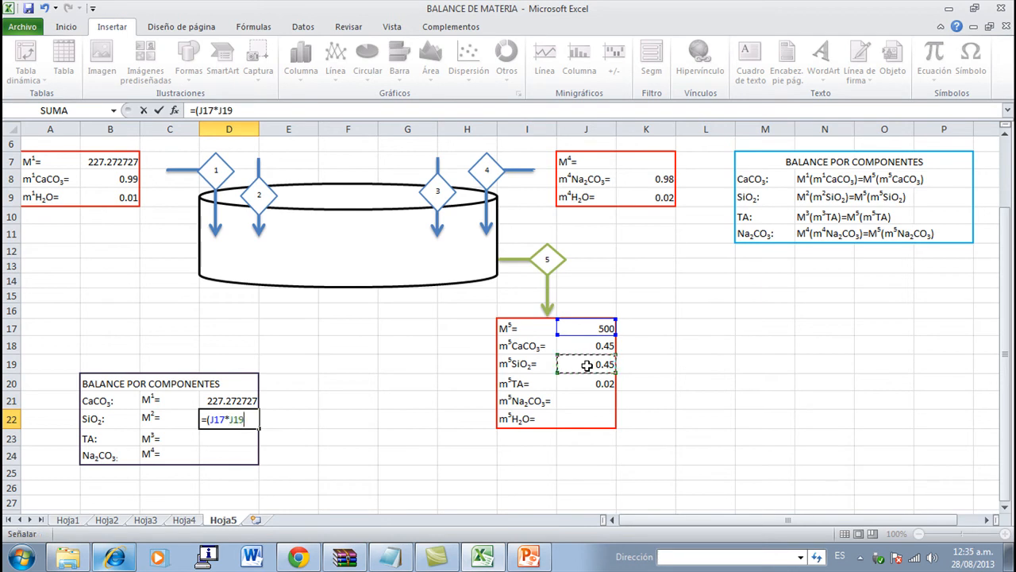
text()/)
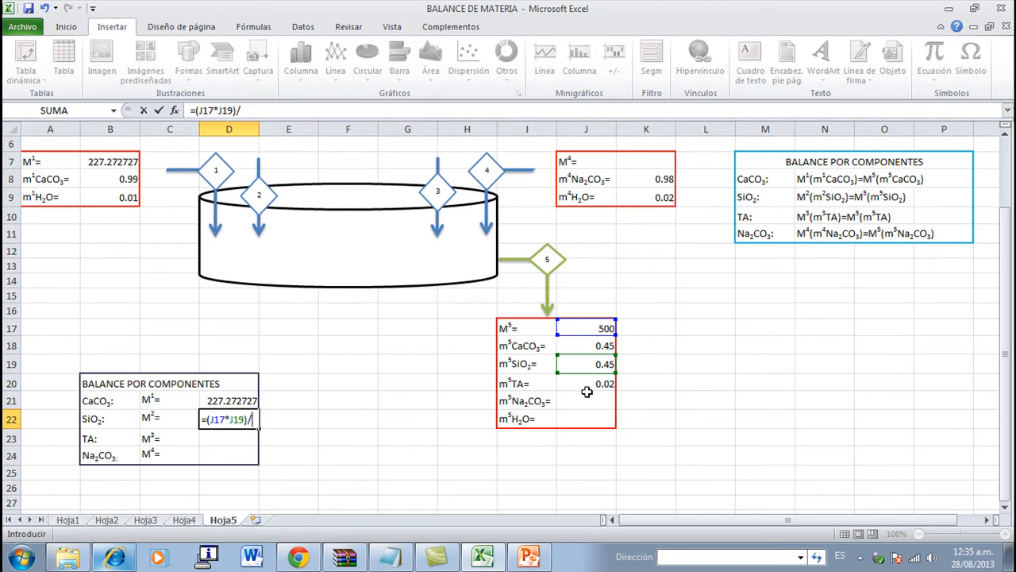
scroll(411, 222, up, 2)
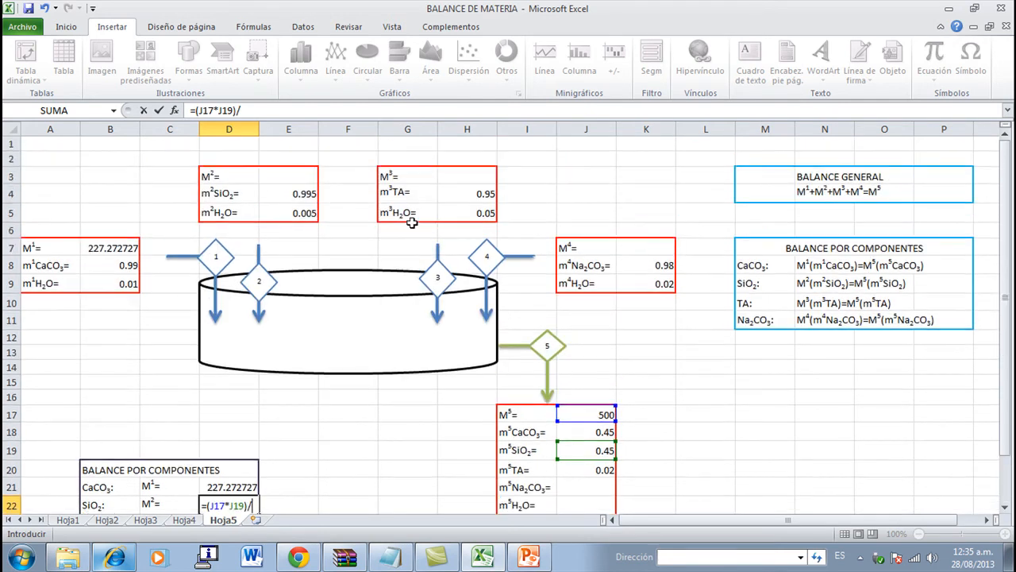
click(310, 193)
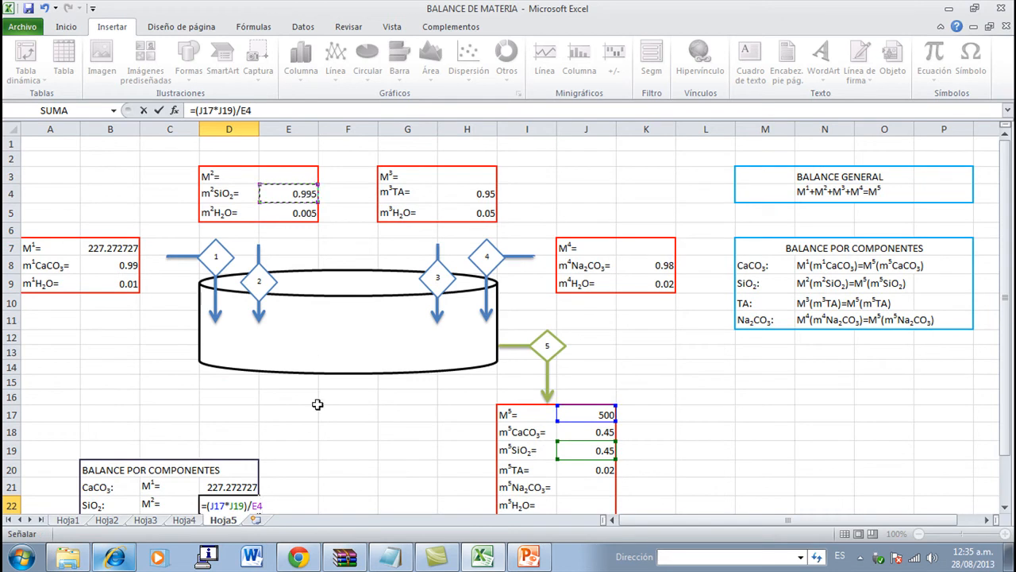
scroll(317, 389, down, 1)
key(Return)
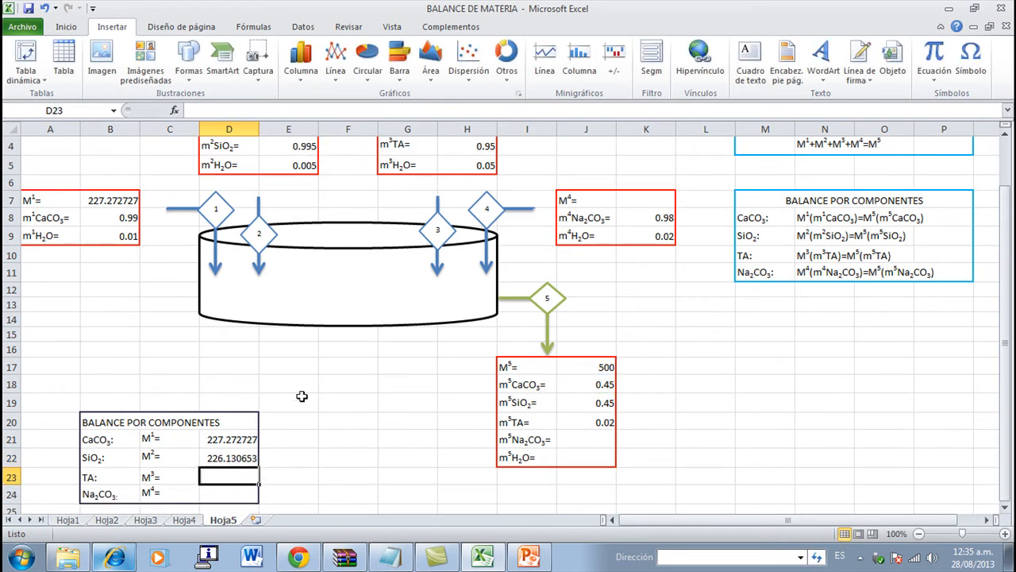
- Link the M2 cell E3 in the stream 2 table to the SiO2 balance result with =D22
scroll(304, 393, up, 1)
click(294, 177)
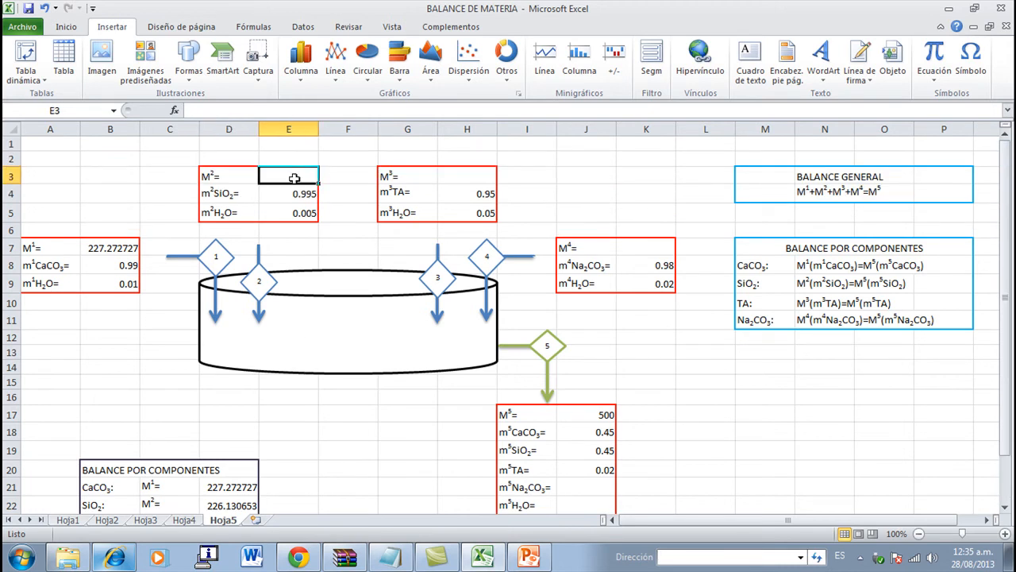
text(=)
click(218, 505)
key(Return)
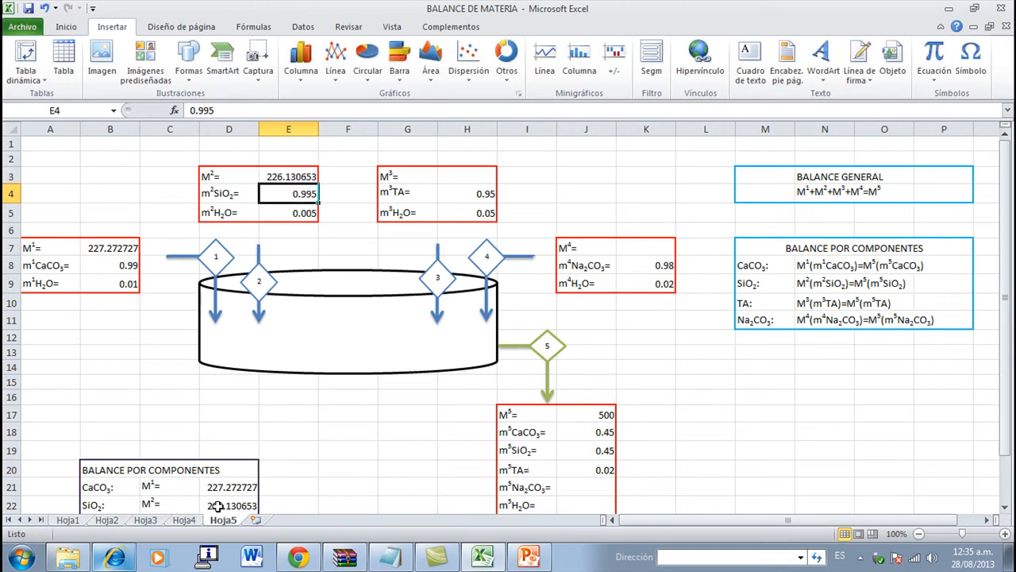
- Calculate M3 from the TA balance in D23 with the formula =(J17*J20)/H4
scroll(263, 489, down, 1)
click(241, 478)
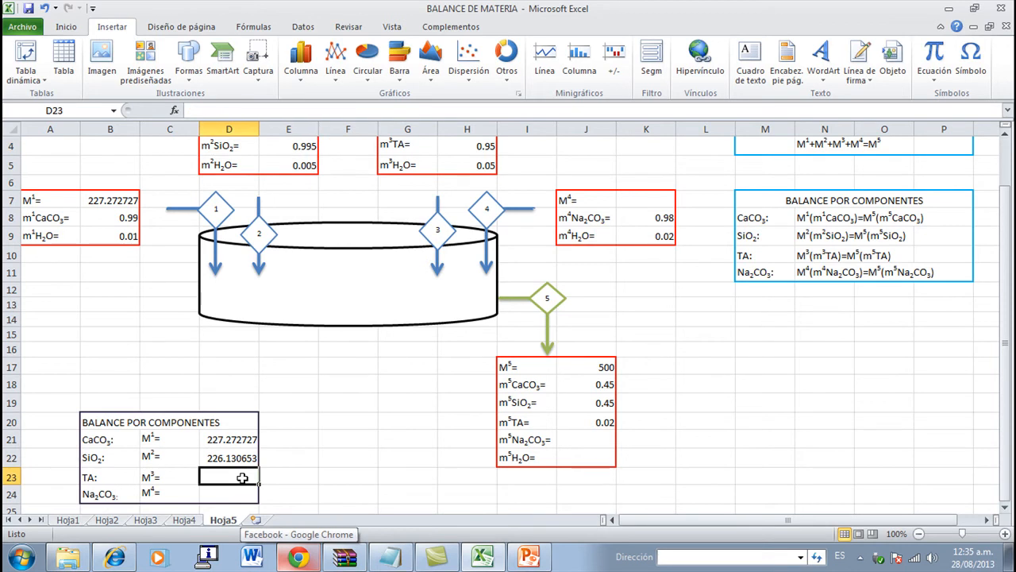
text(=)
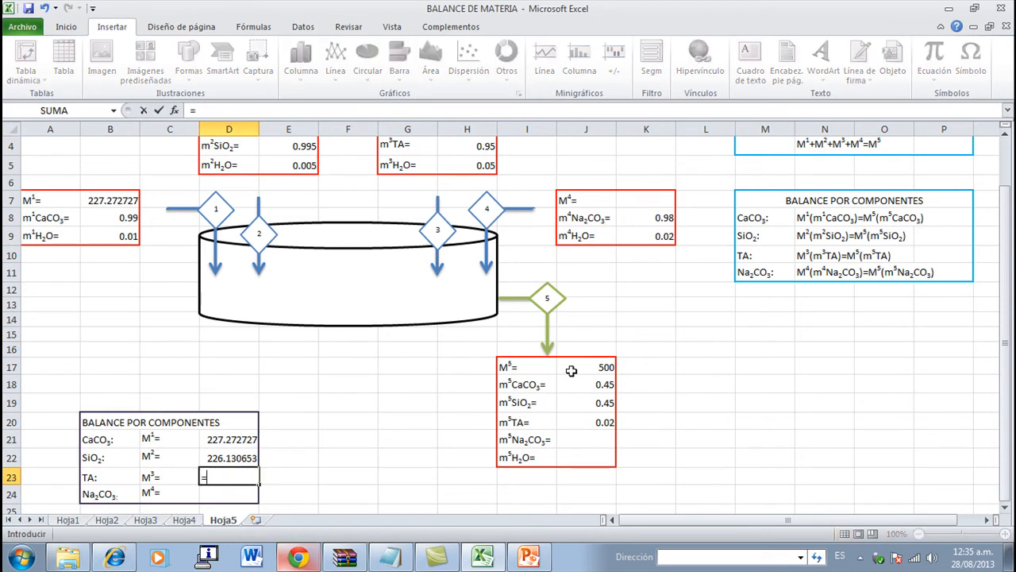
text(()
click(571, 371)
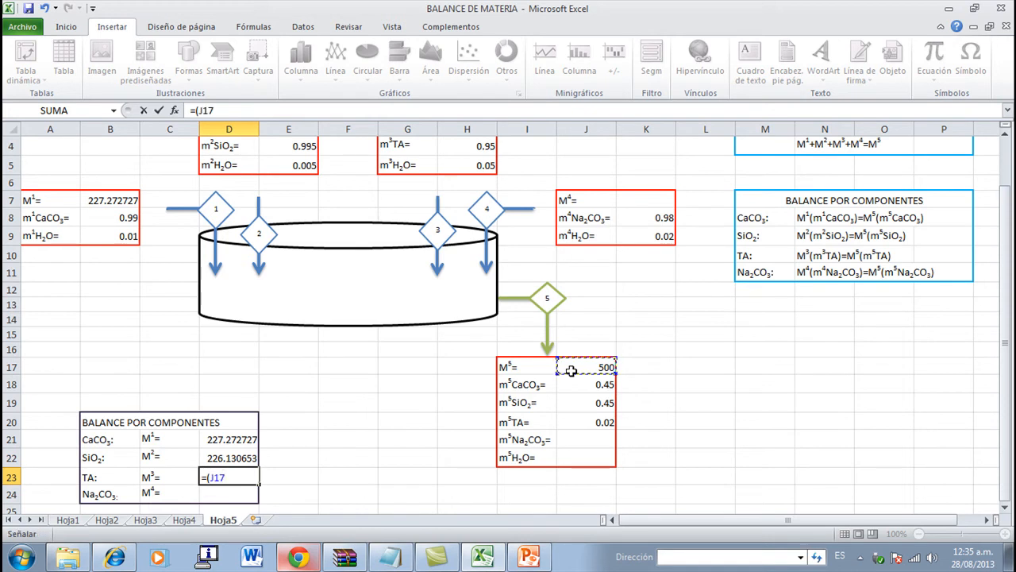
text(*)
click(580, 422)
text()/)
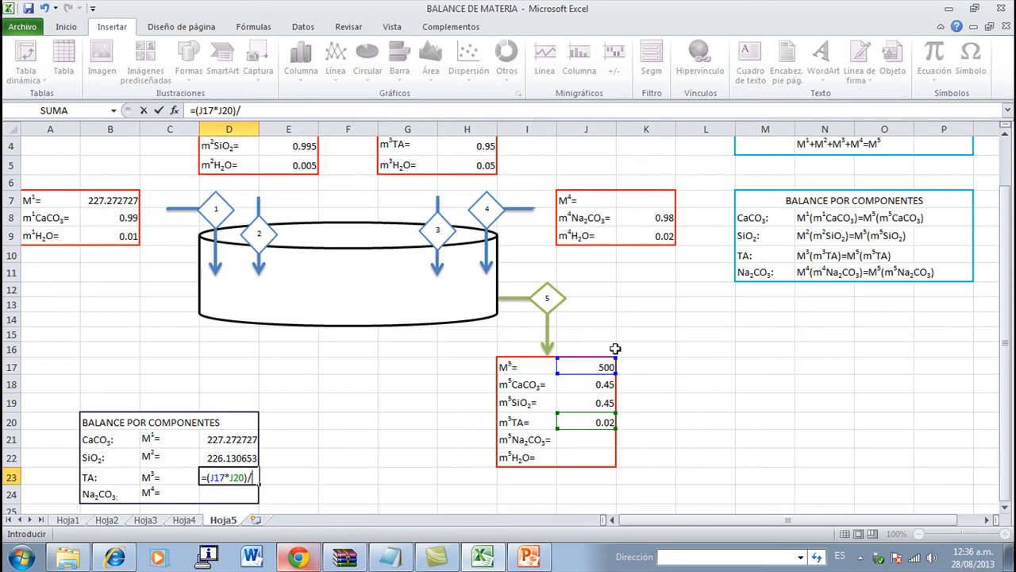
click(472, 147)
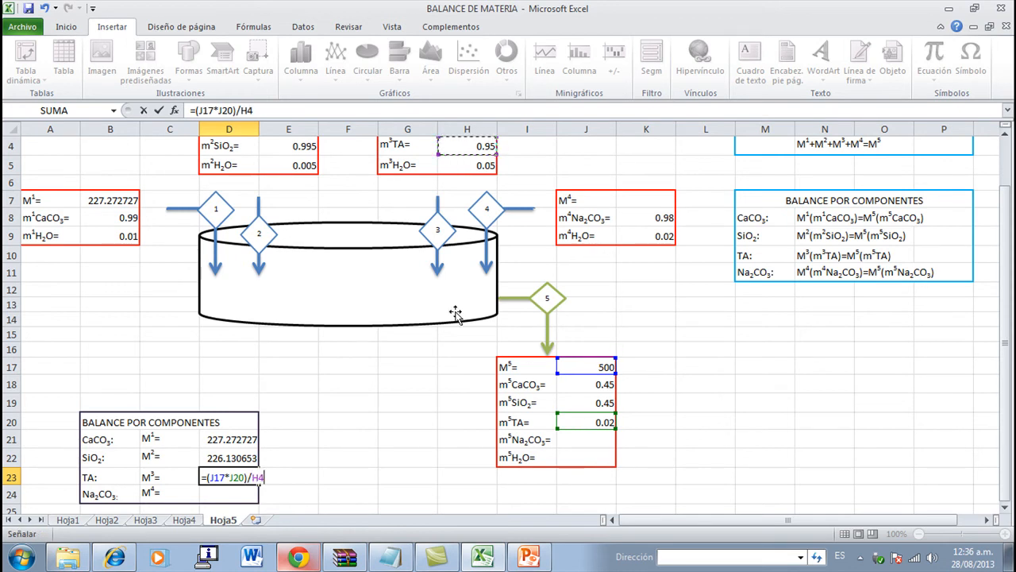
key(Return)
- Link the M3 cell H3 in the stream 3 table to the TA balance result with =D23
scroll(358, 400, up, 1)
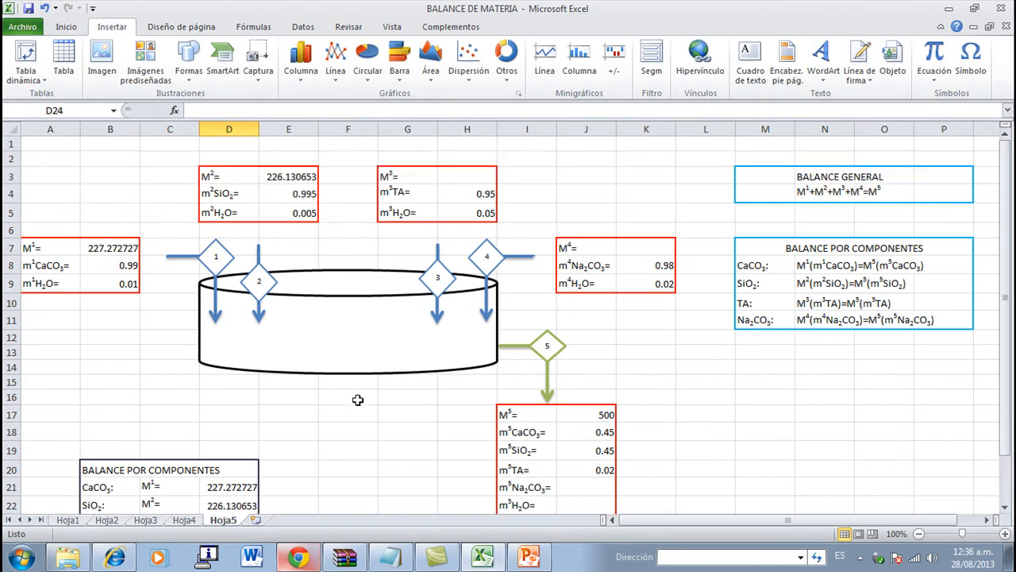
click(473, 177)
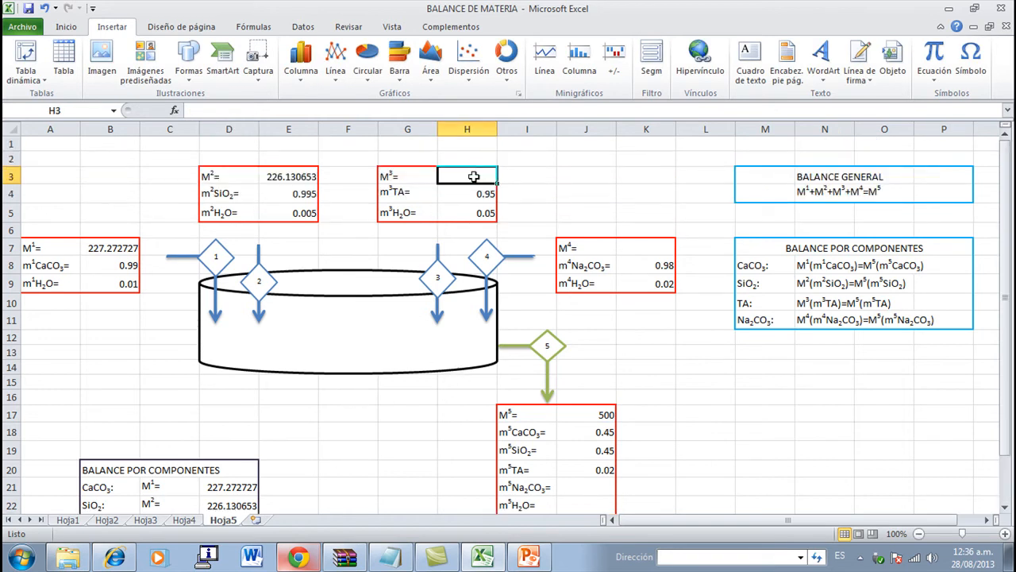
text(=)
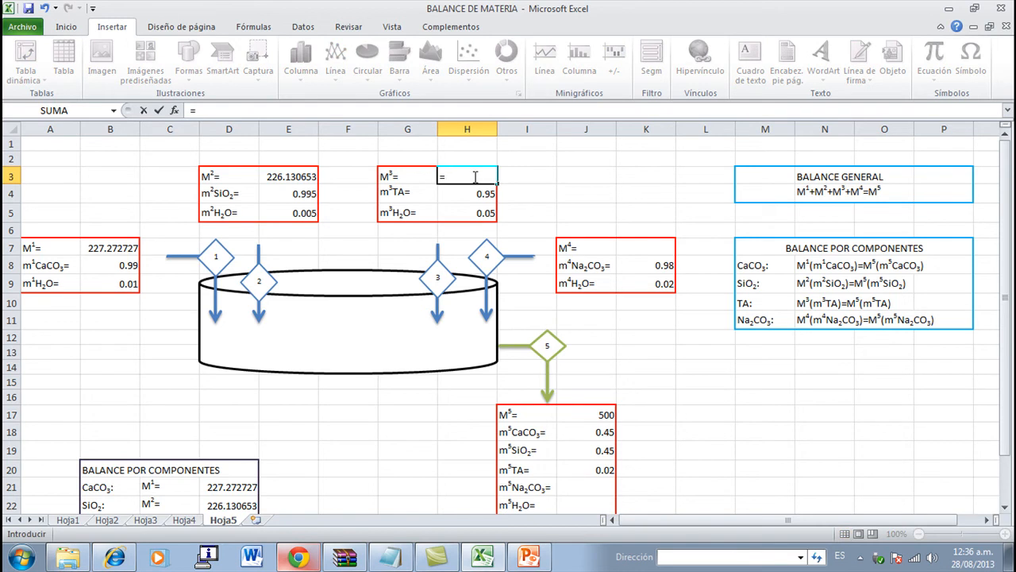
scroll(475, 176, down, 2)
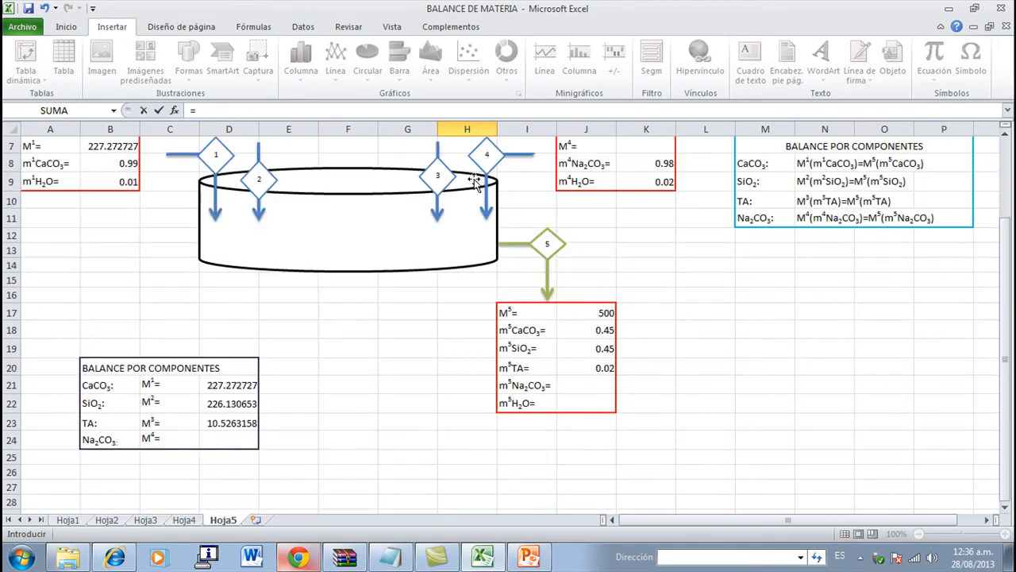
click(229, 428)
scroll(354, 380, up, 2)
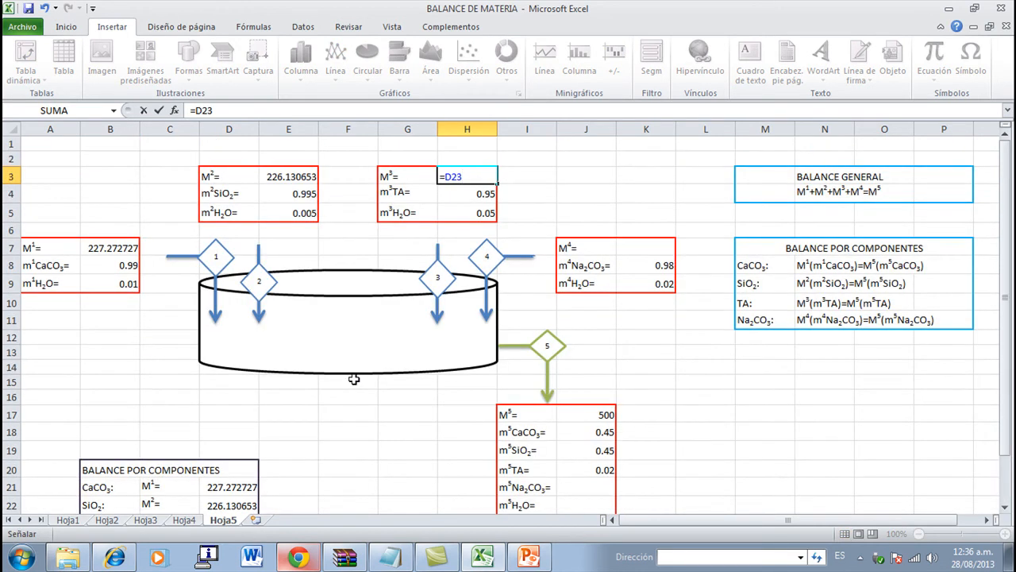
key(Return)
- Paste the block headed "CON AYUDA DEL BALANCE GENERAL" with its M4 label into F25:H27
scroll(354, 380, down, 1)
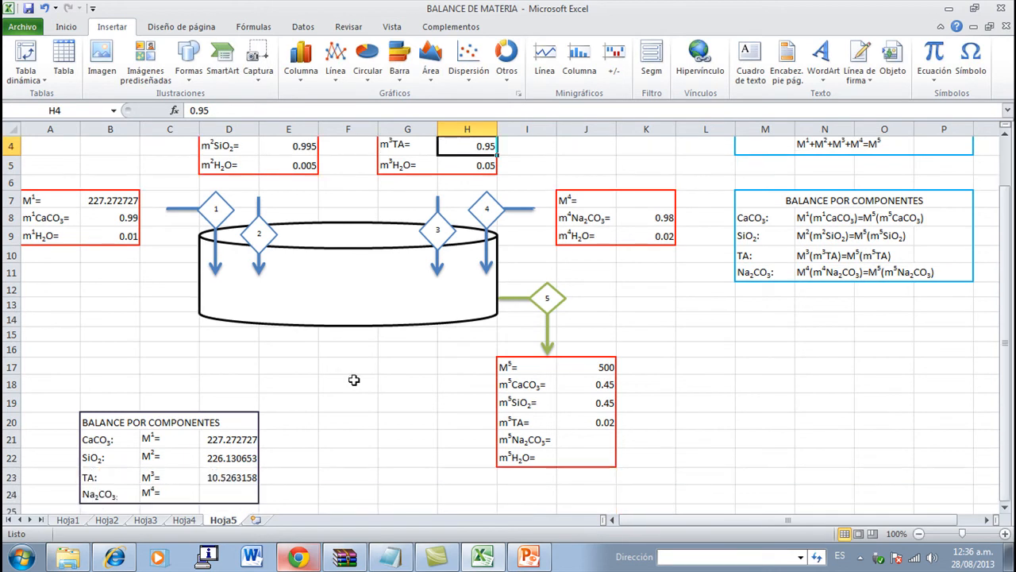
click(224, 496)
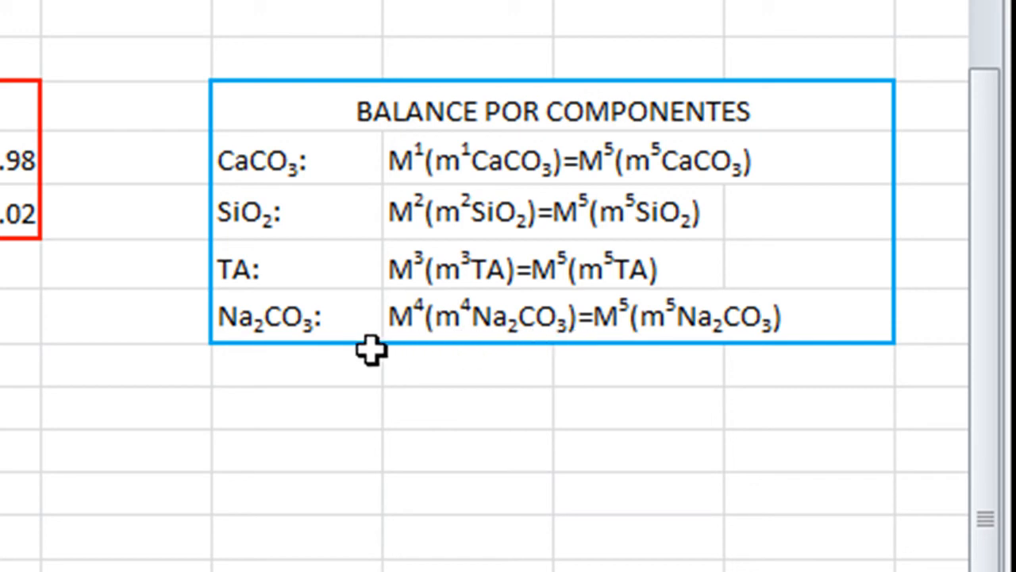
scroll(372, 349, down, 2)
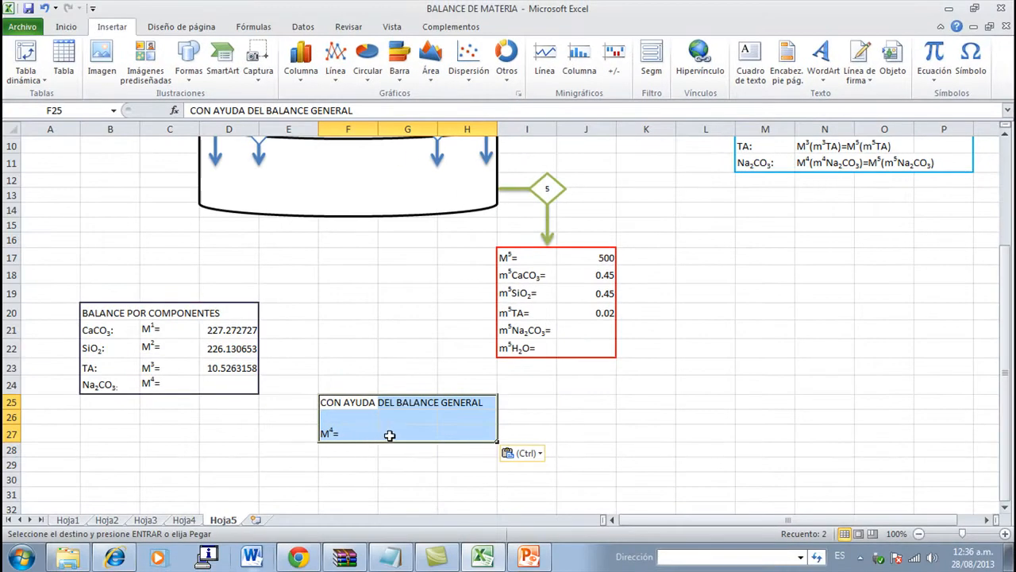
- Calculate M4 from the general balance in G27 with the formula =(J17-B7-E3-H3)
click(390, 435)
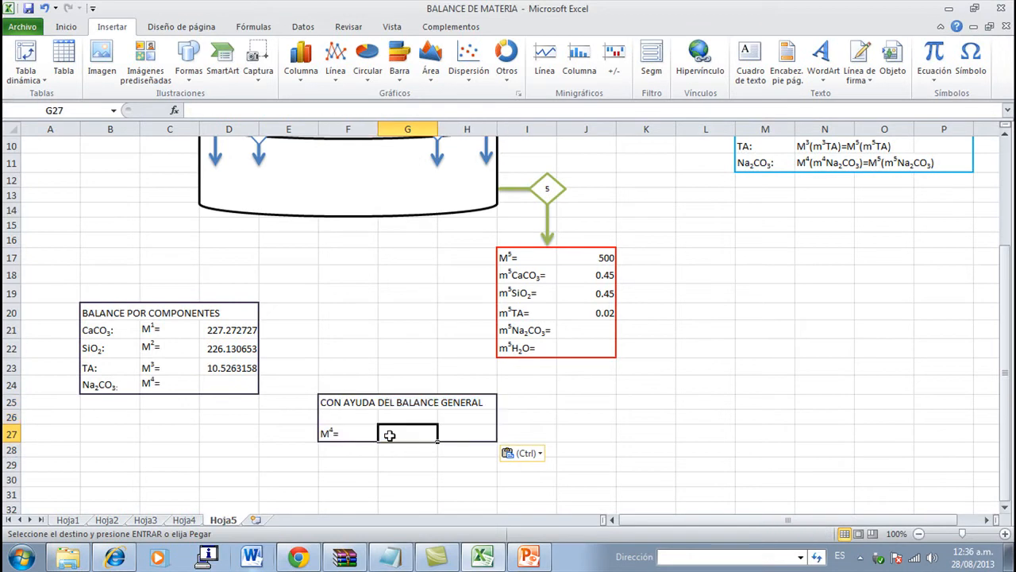
scroll(390, 435, up, 2)
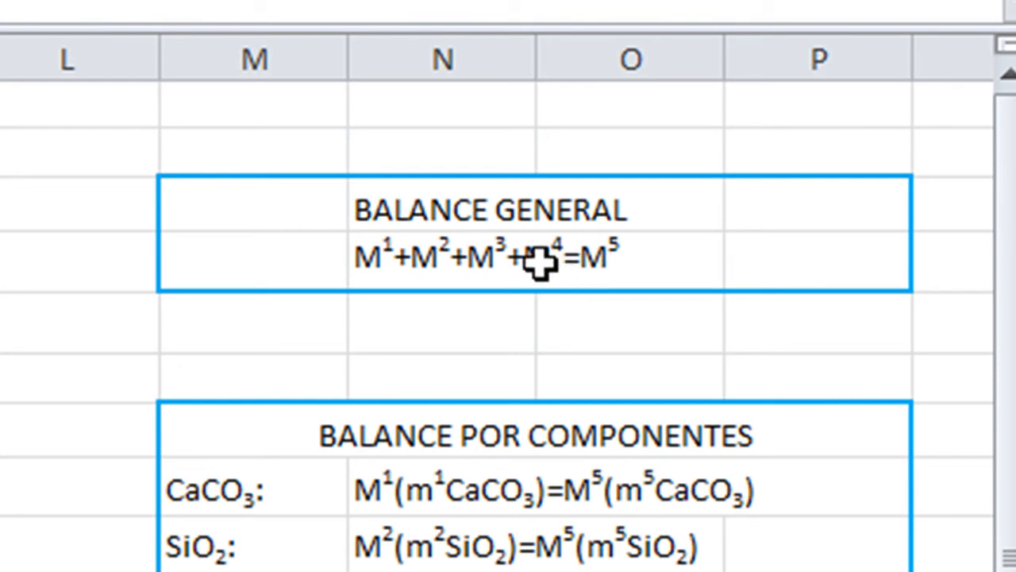
key(ctrl)
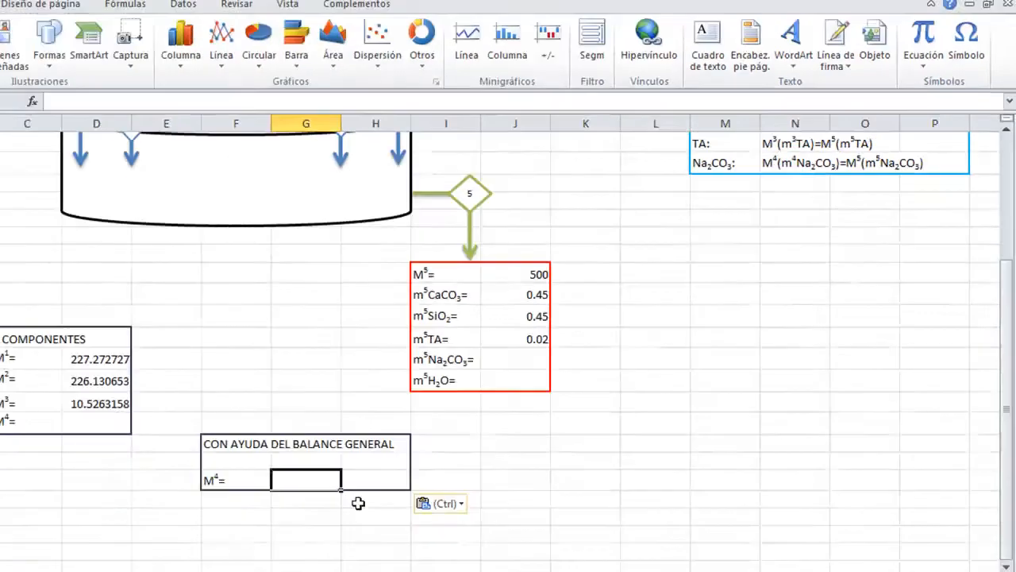
text(=)
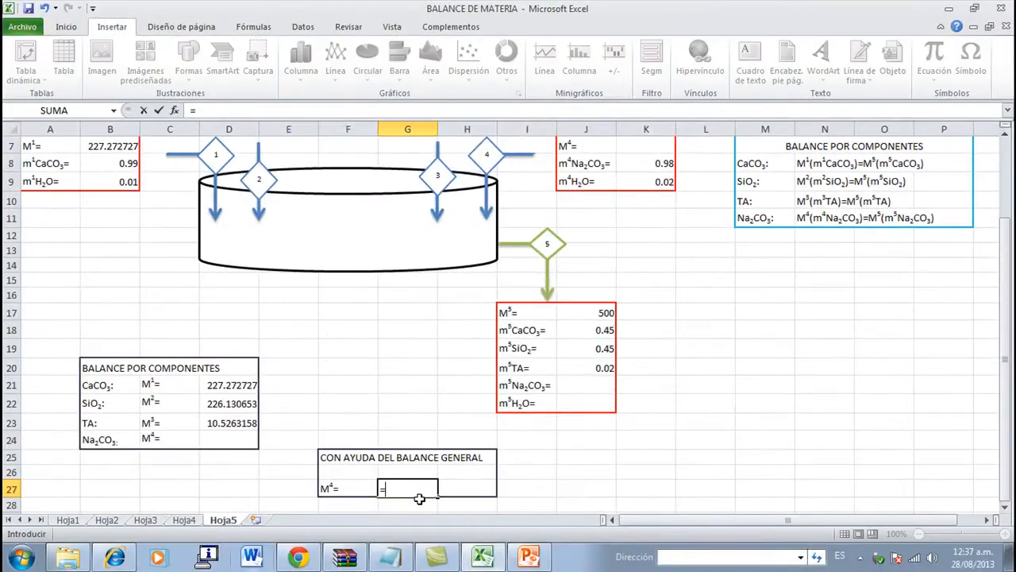
text(()
click(585, 314)
text(-)
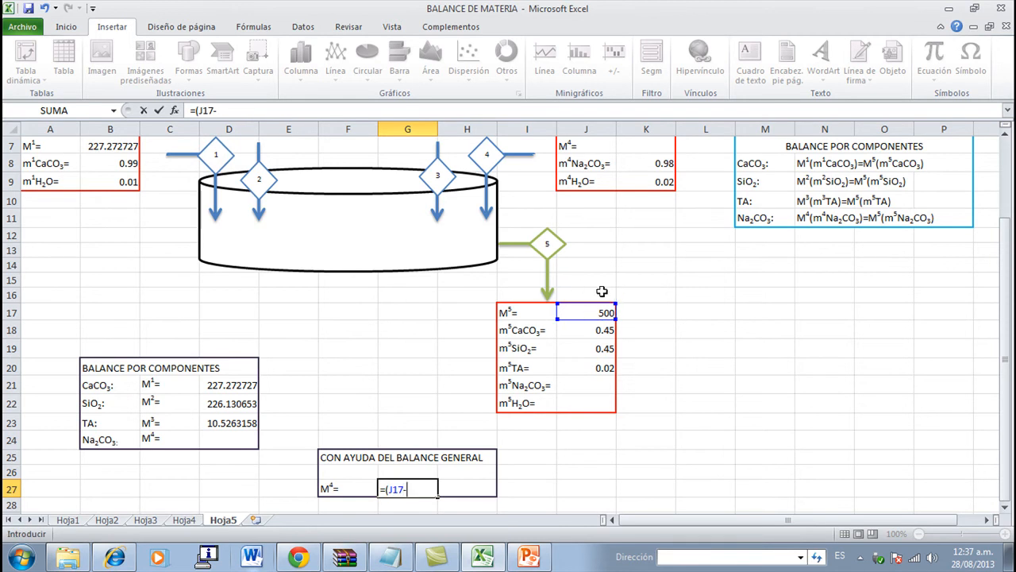
scroll(408, 331, up, 1)
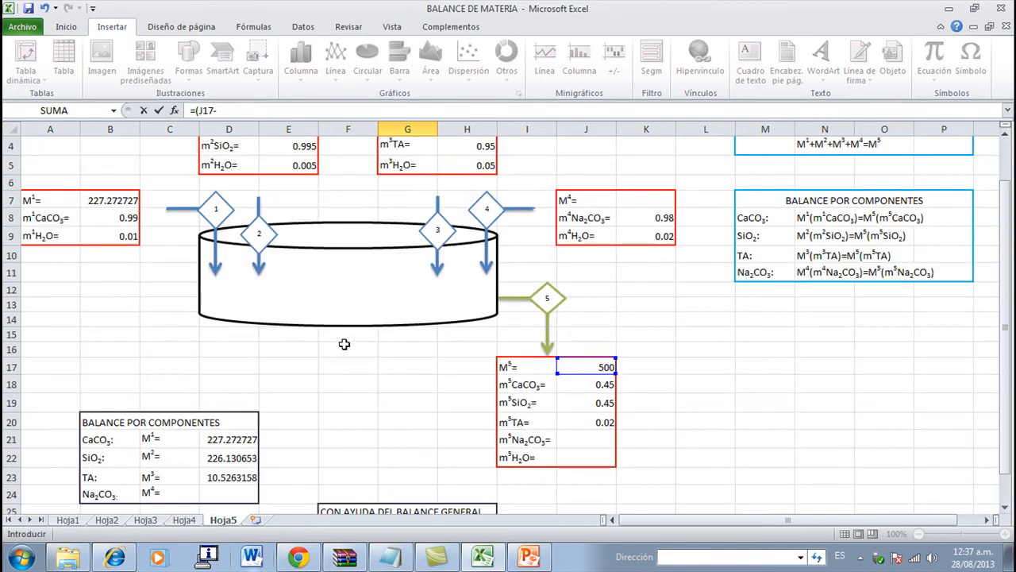
click(114, 200)
text(*)
scroll(236, 234, up, 1)
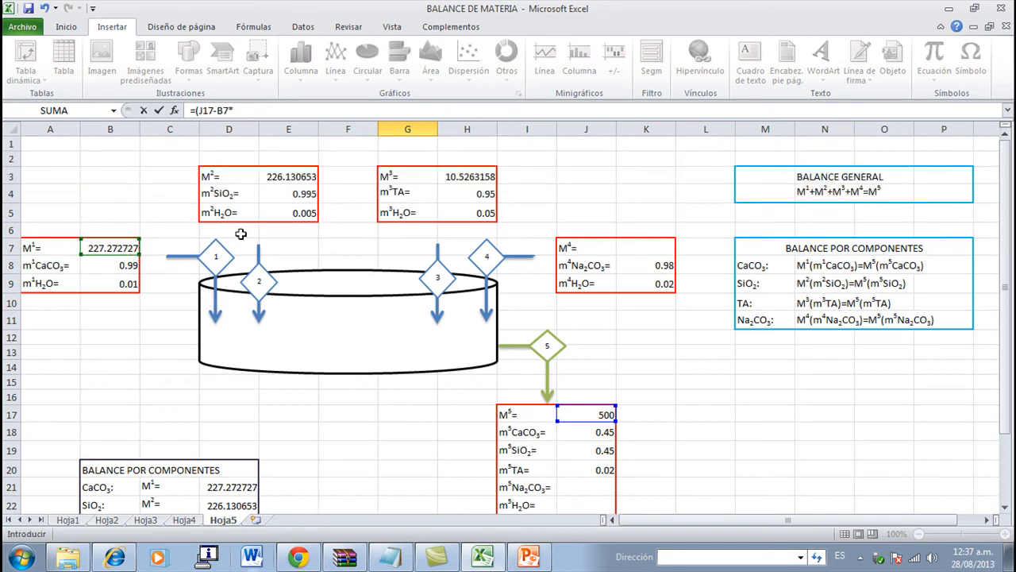
text(-)
click(291, 176)
text(-)
click(465, 176)
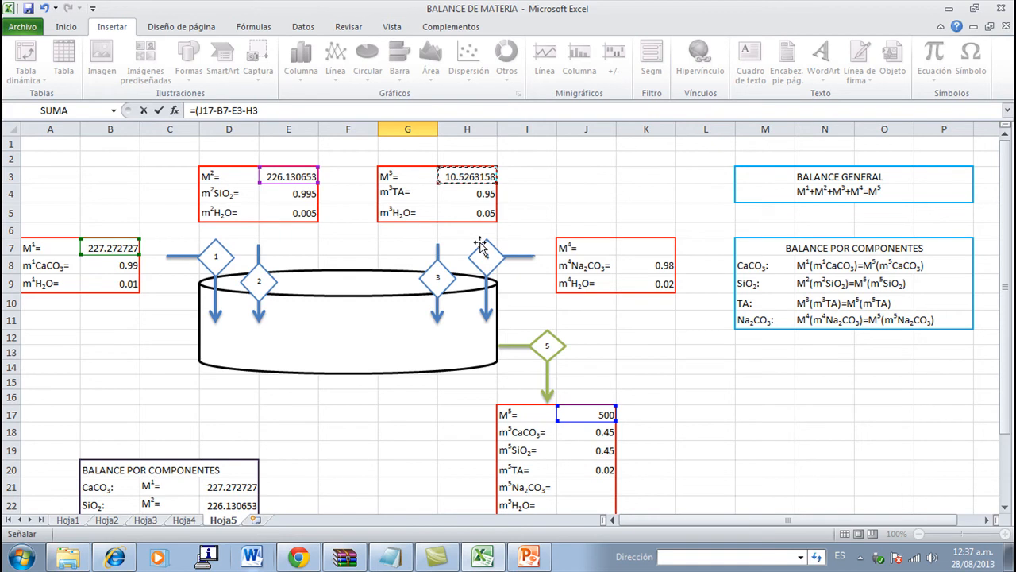
scroll(480, 243, down, 2)
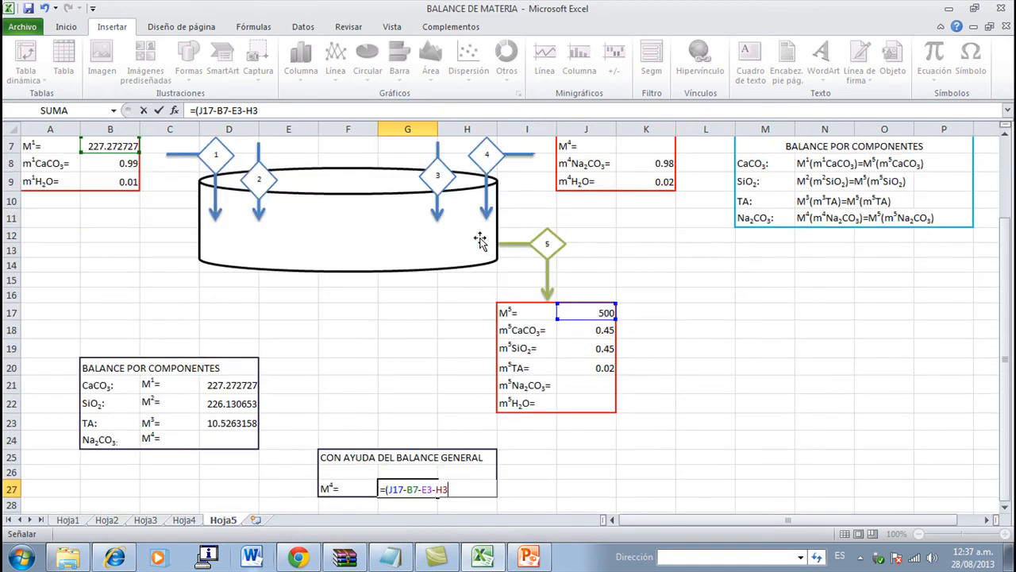
text())
key(Return)
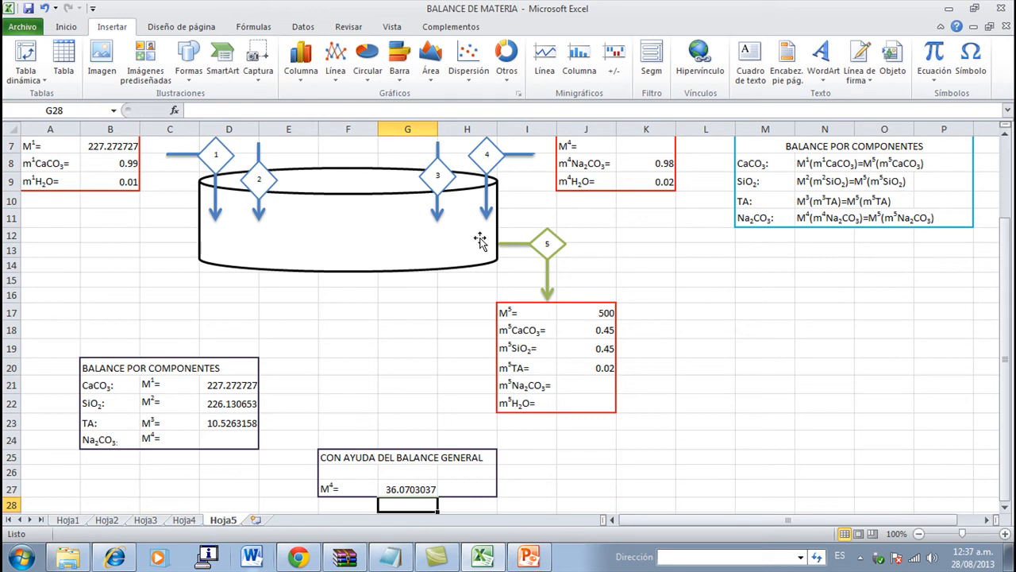
- Link the M4 cell D24 in the component balance table to the general balance result with =G27
click(231, 440)
text(=)
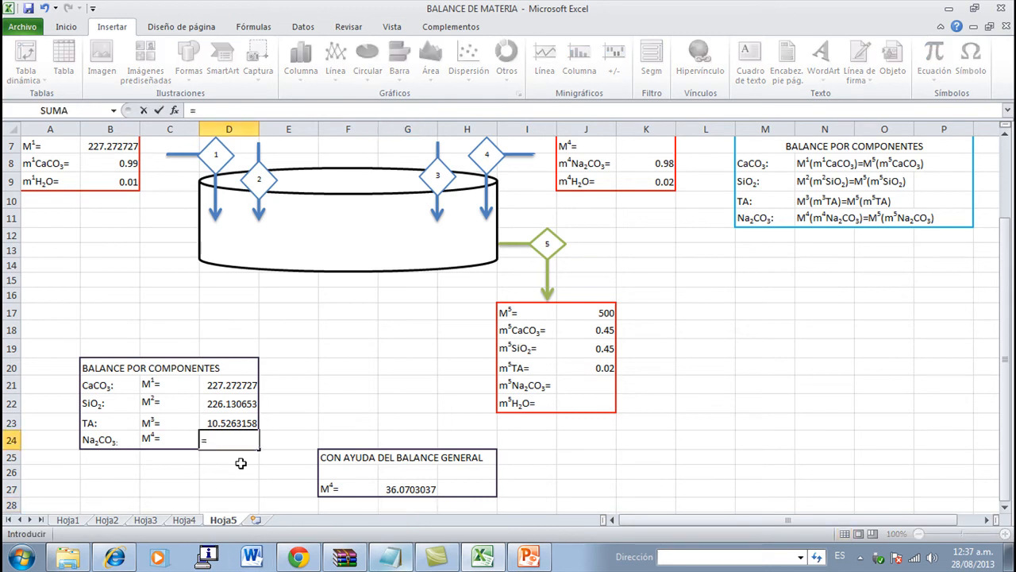
click(406, 489)
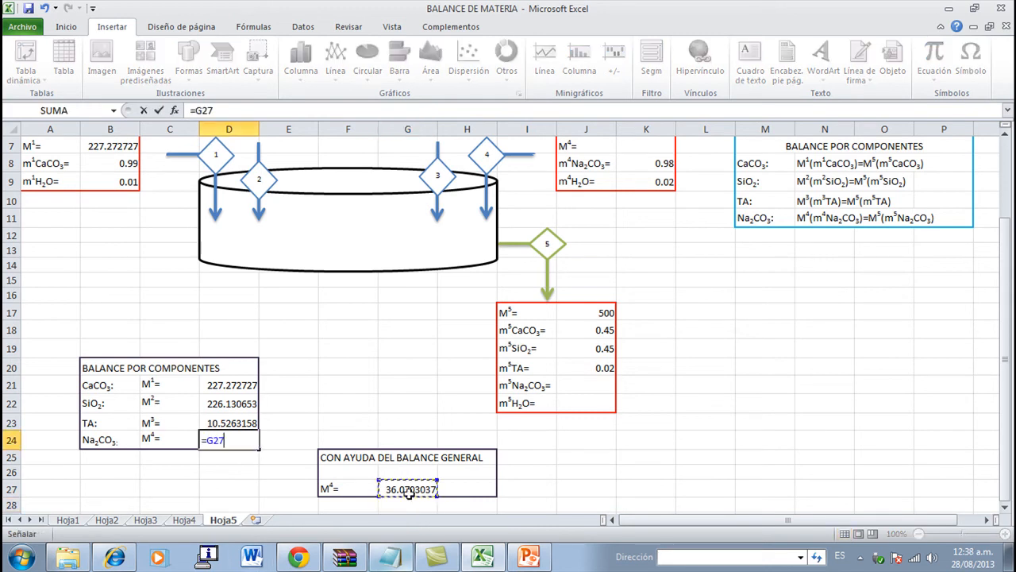
key(Return)
- Link the M4 cell K7 in the stream 4 table to the Na2CO3 balance row with =D24
scroll(407, 490, up, 2)
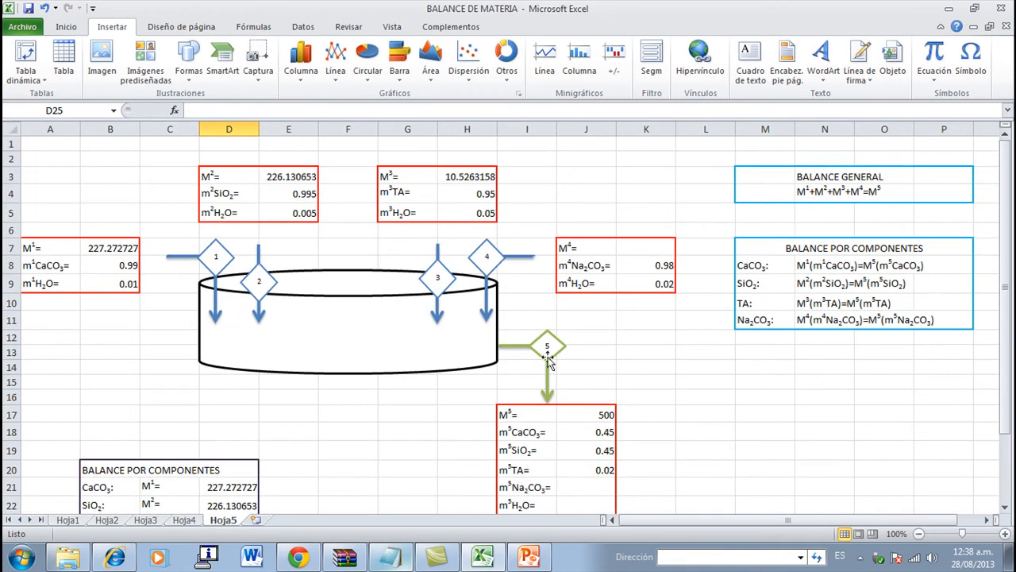
click(649, 250)
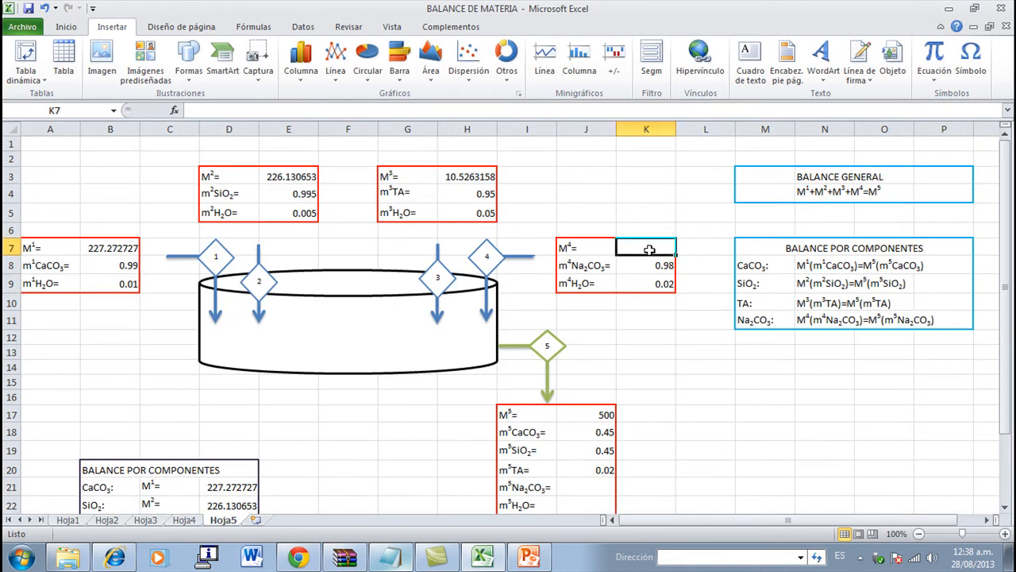
text(=)
scroll(358, 417, down, 2)
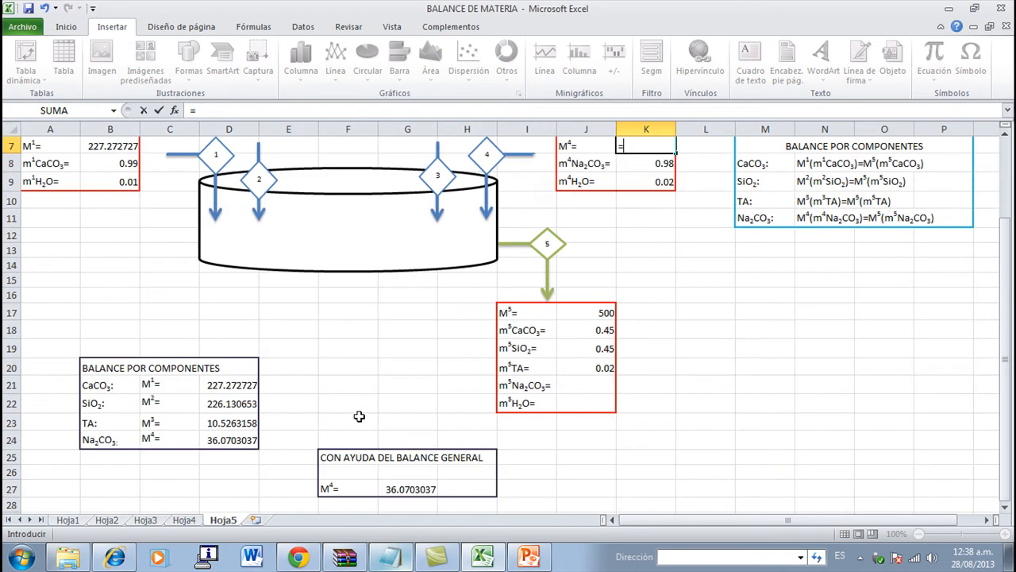
click(242, 439)
scroll(351, 413, up, 2)
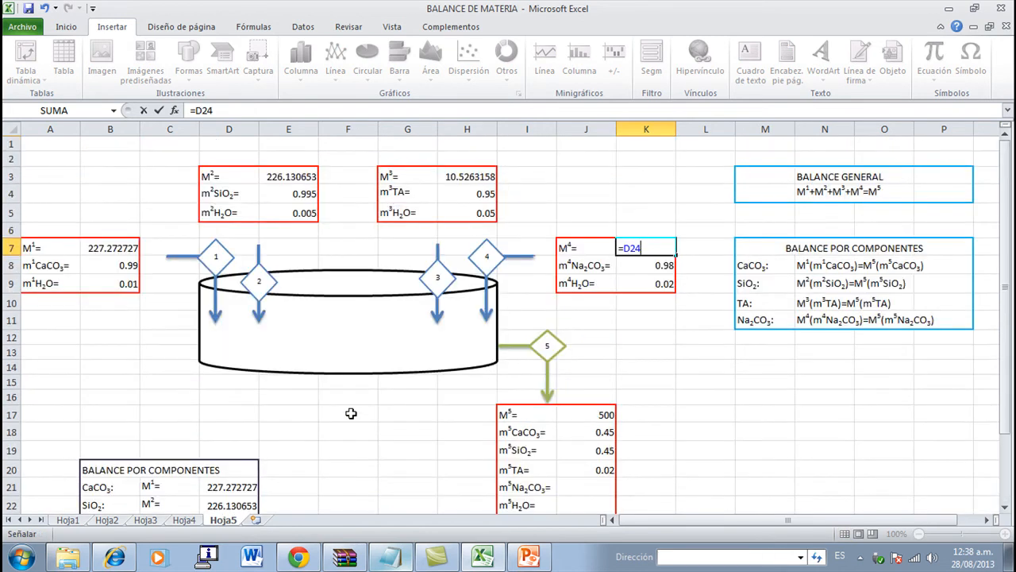
key(Return)
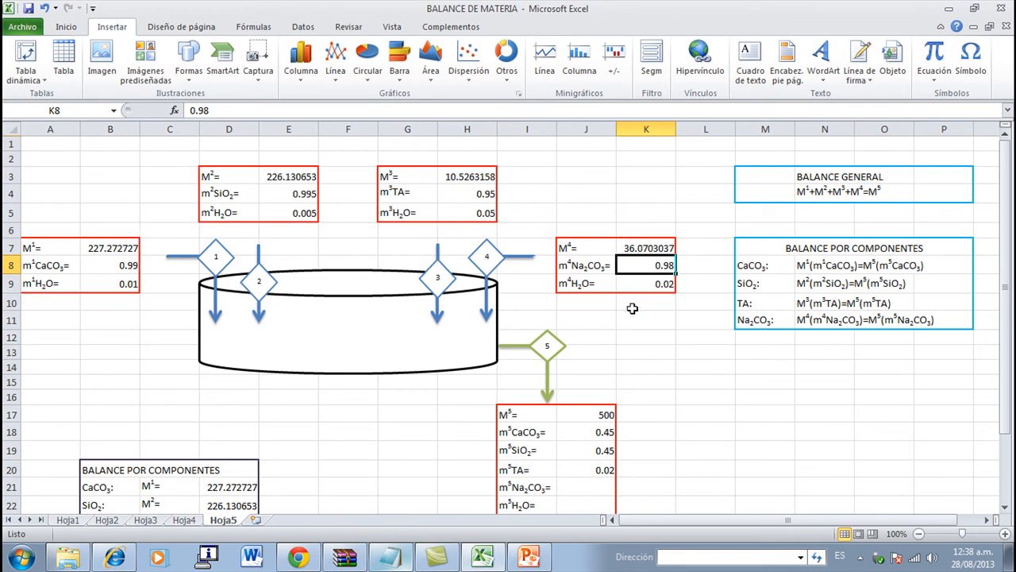
- Paste the block headed "FRACCIONES MASICAS" with the Na2CO3 mass fraction equation at L21, beside the stream 5 table
scroll(618, 411, down, 1)
scroll(605, 456, down, 1)
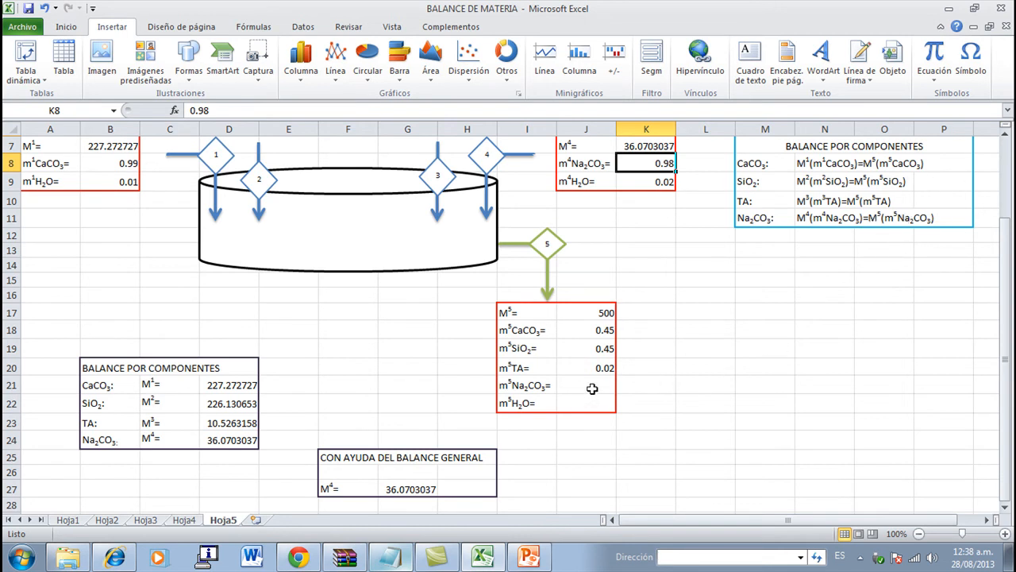
key(ctrl)
click(691, 388)
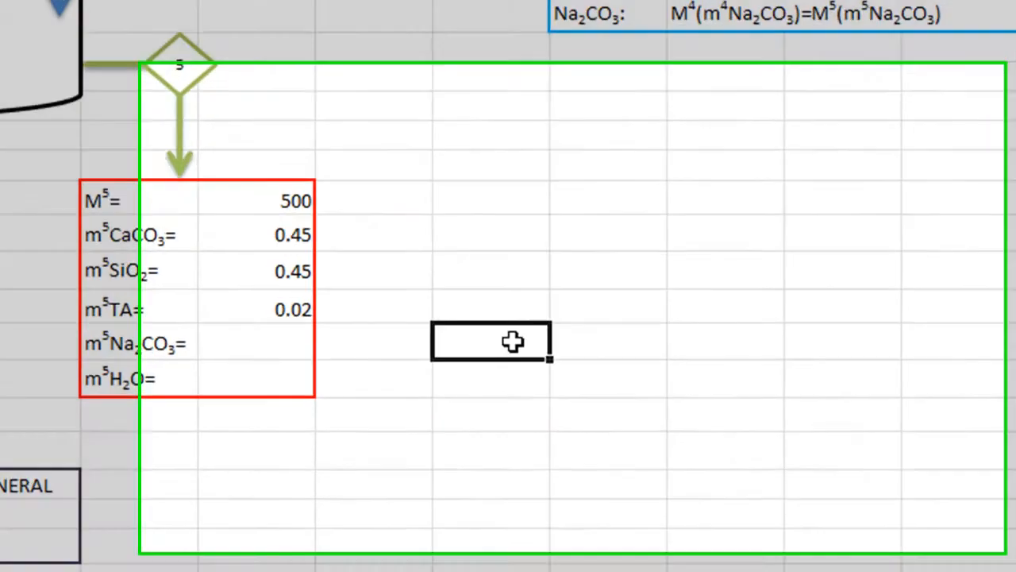
text(FRACCIONES MASICAS\n(m5NaCO3)=M4(m4Na2CO3)/M5)
click(445, 414)
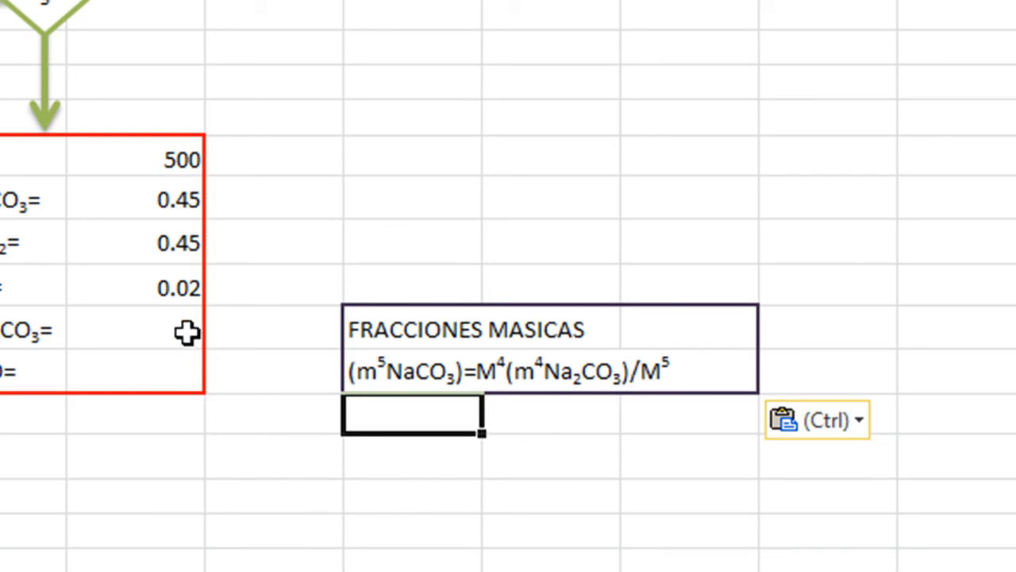
- Calculate the outlet Na2CO3 mass fraction in J21 of the stream 5 table with the formula =(K7*K8)/J17
click(162, 337)
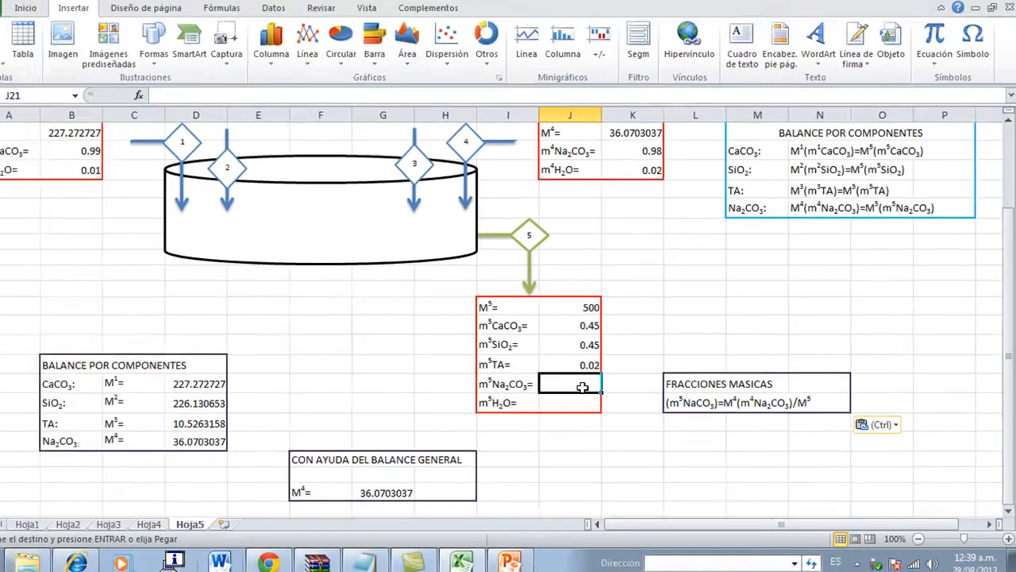
text(=)
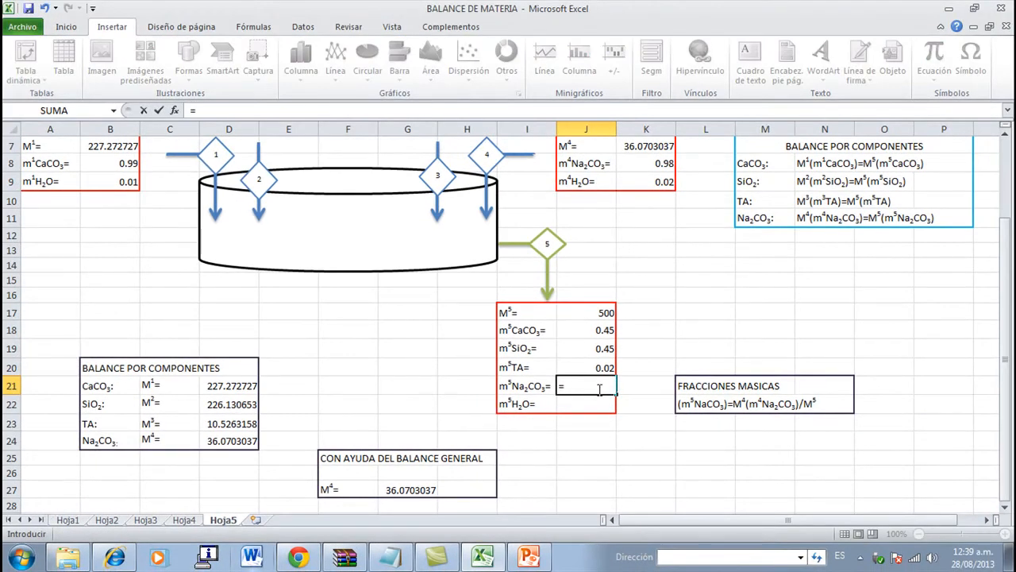
text(()
scroll(651, 179, up, 1)
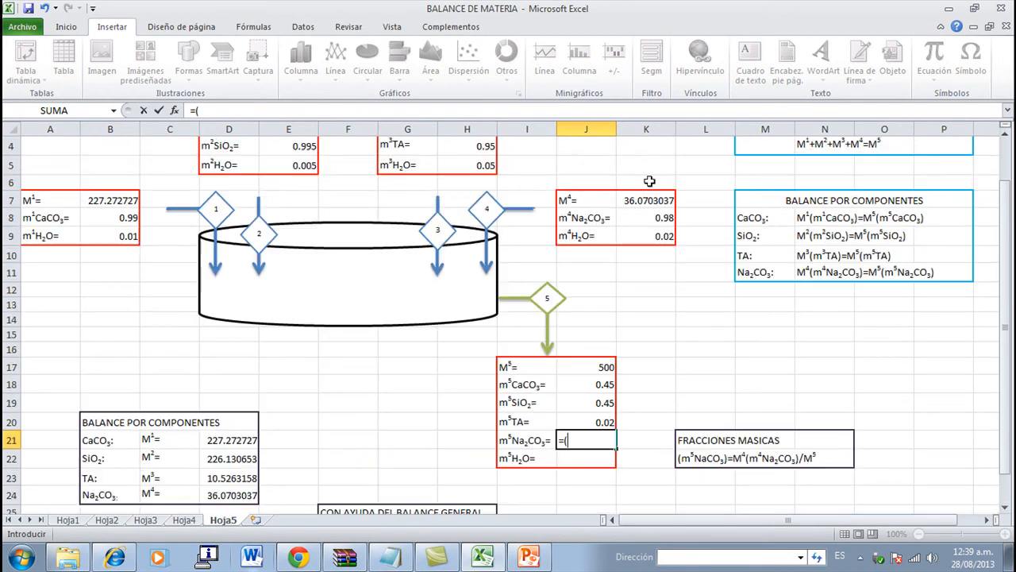
click(645, 201)
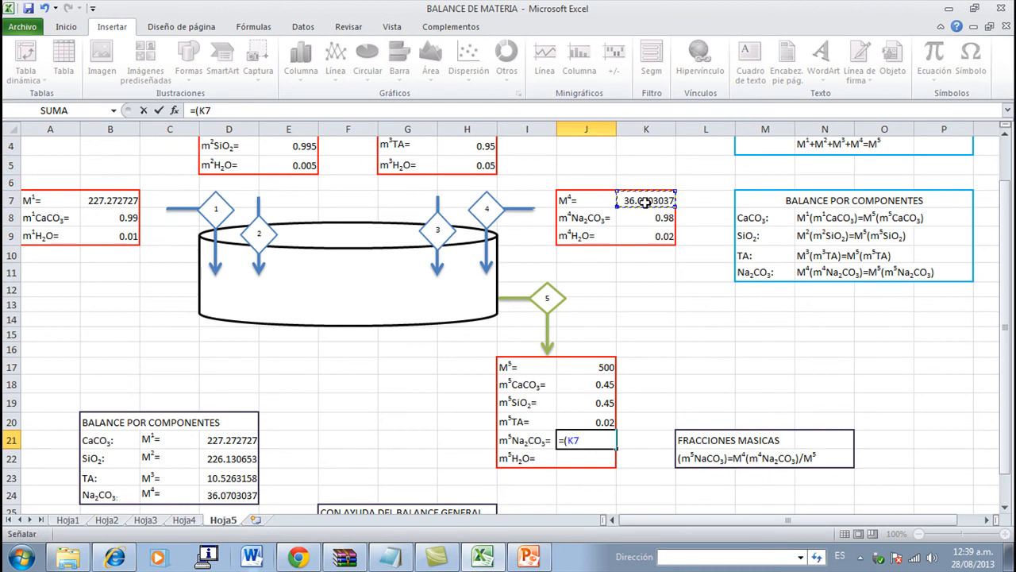
text(*)
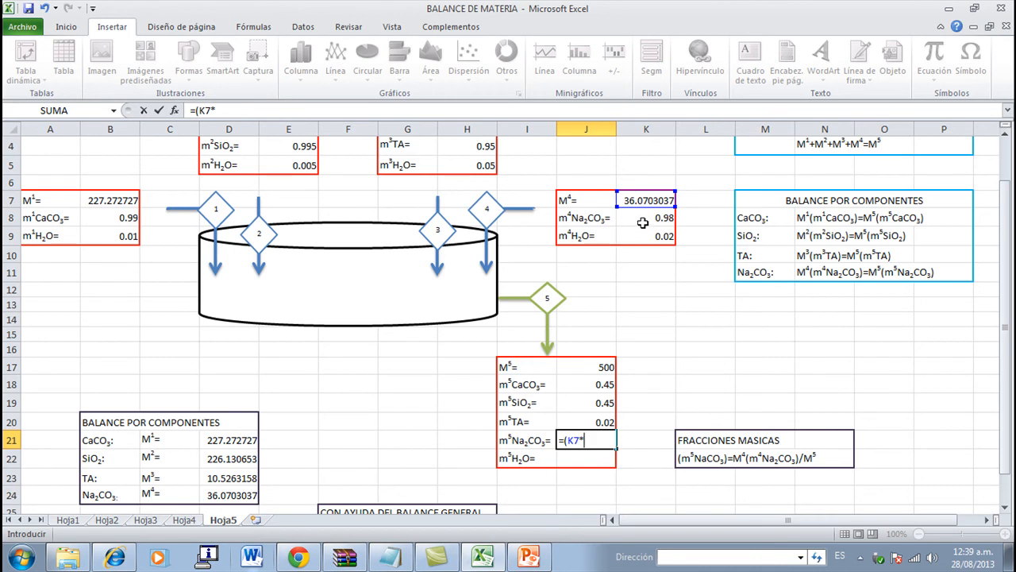
click(643, 223)
text()/)
click(589, 366)
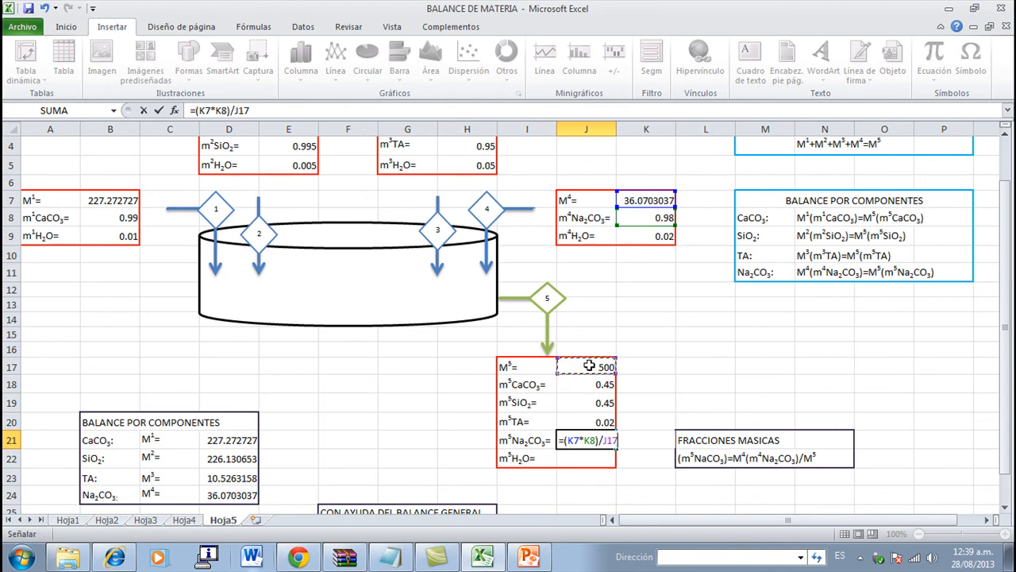
key(Return)
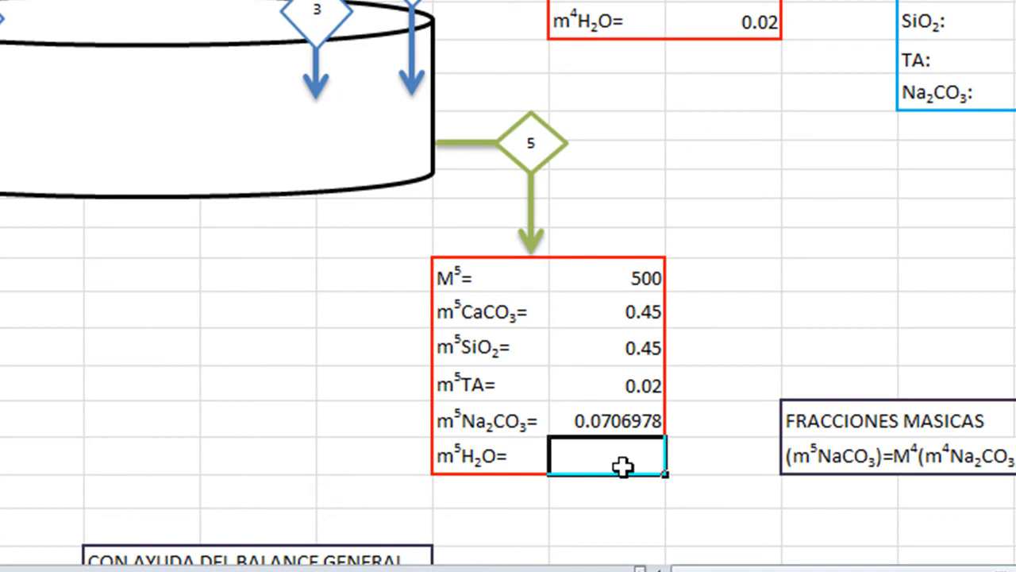
- Calculate the outlet H2O mass fraction in J22 of the stream 5 table with the formula =(1-J18-J19-J20-J21)
text(=)
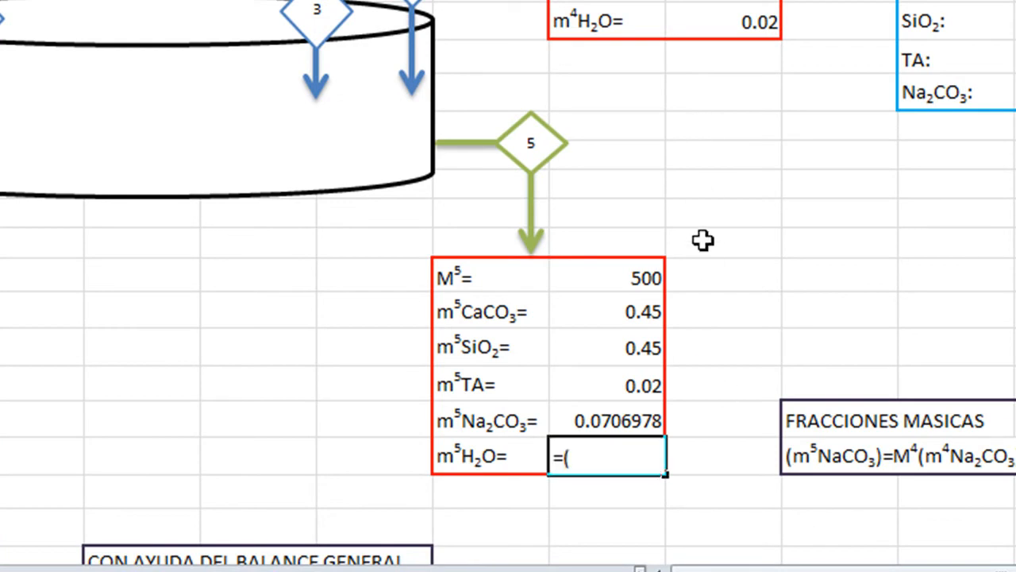
text((1-)
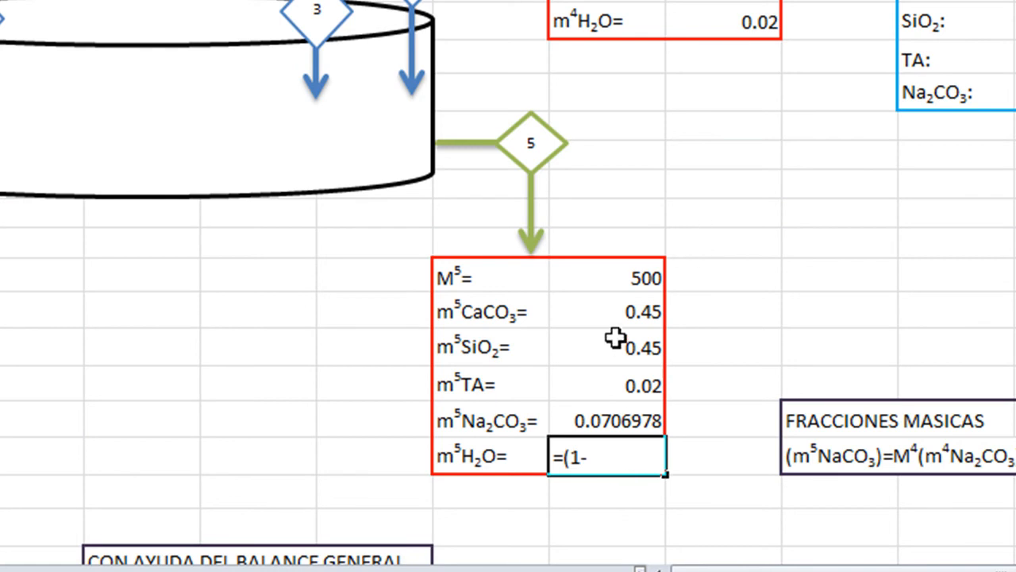
click(616, 314)
text(-)
click(613, 354)
text(-)
click(612, 390)
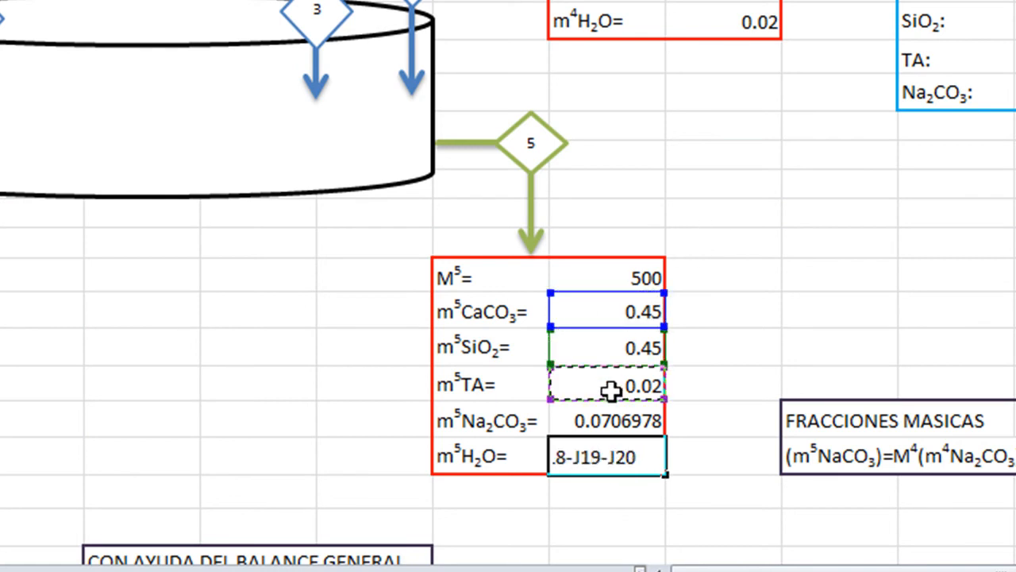
text(-)
click(609, 421)
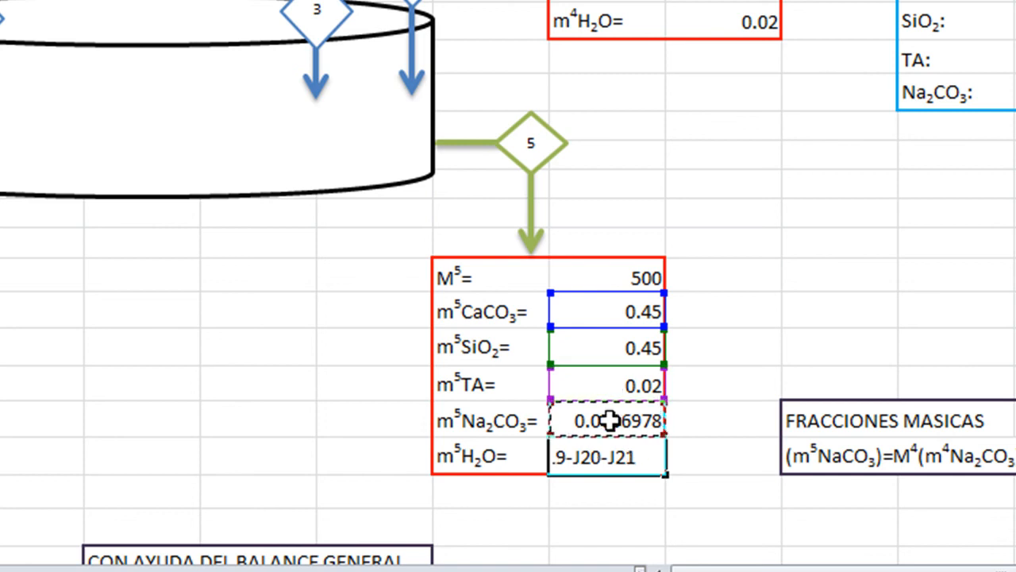
text())
key(Return)
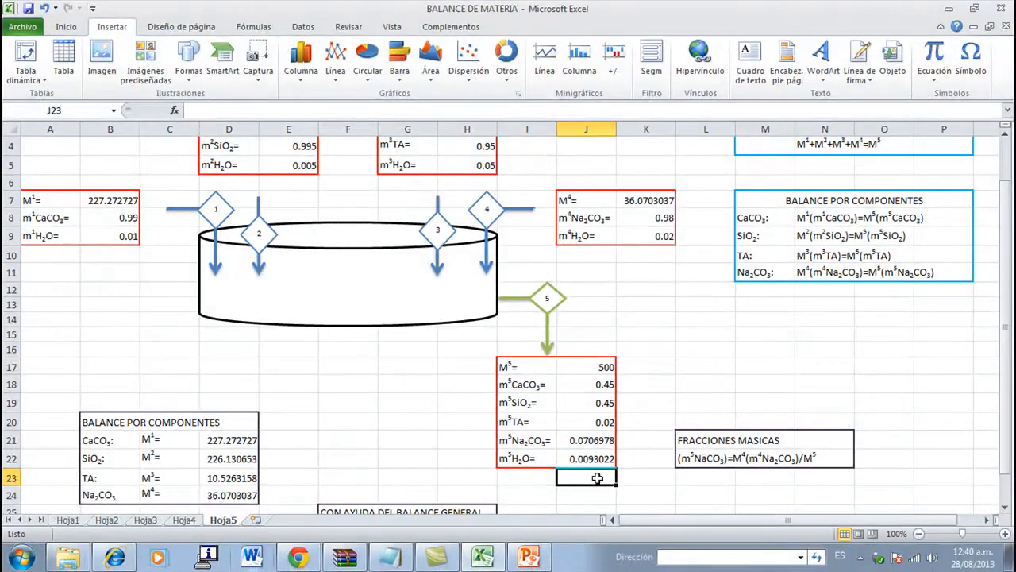
- Format the empty range G32:L38 as a table without headers, using the aqua medium style with a solid header row
scroll(676, 499, down, 1)
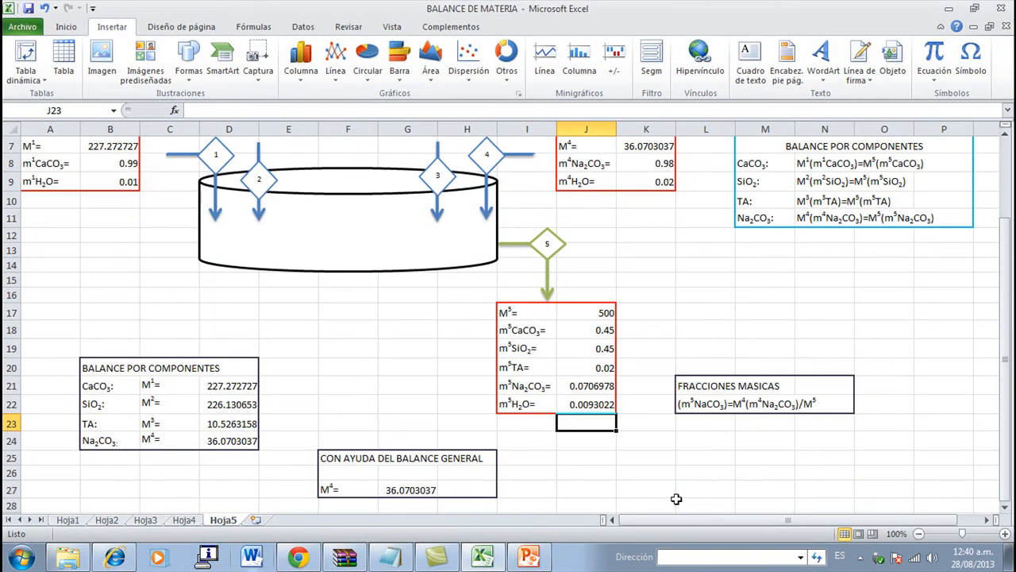
scroll(676, 499, down, 3)
click(422, 397)
drag(409, 414, 702, 500)
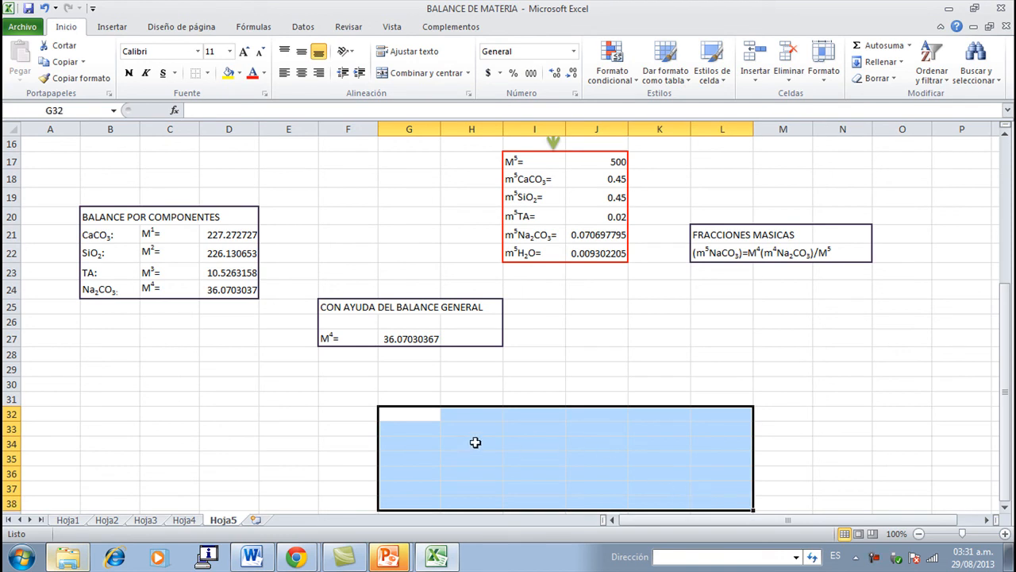
click(671, 79)
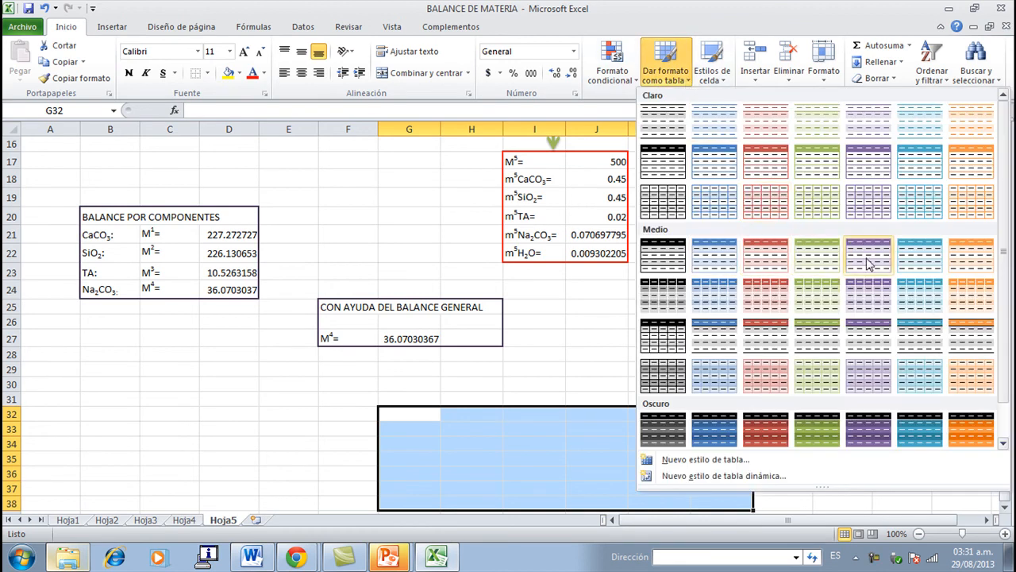
click(907, 259)
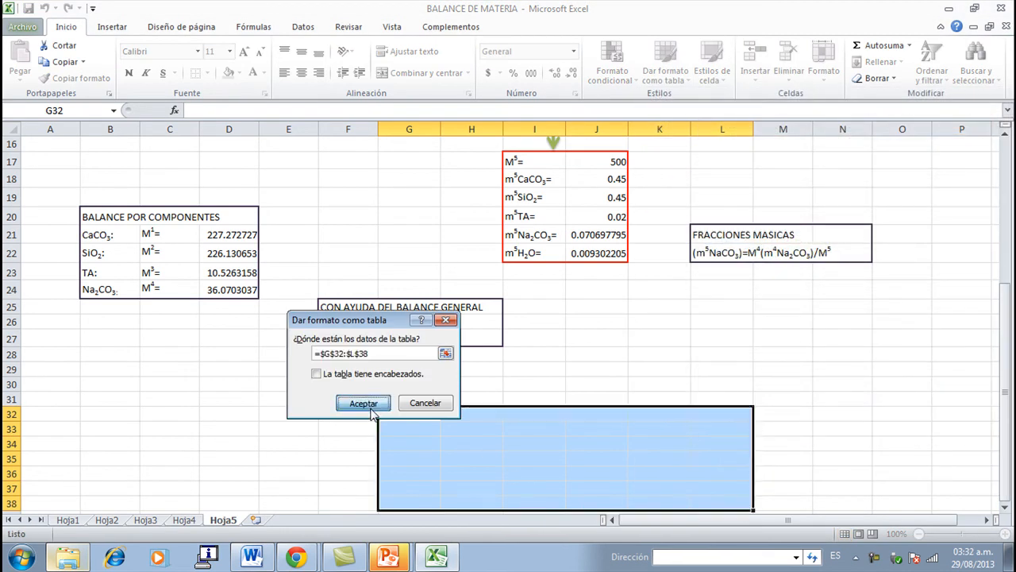
click(355, 403)
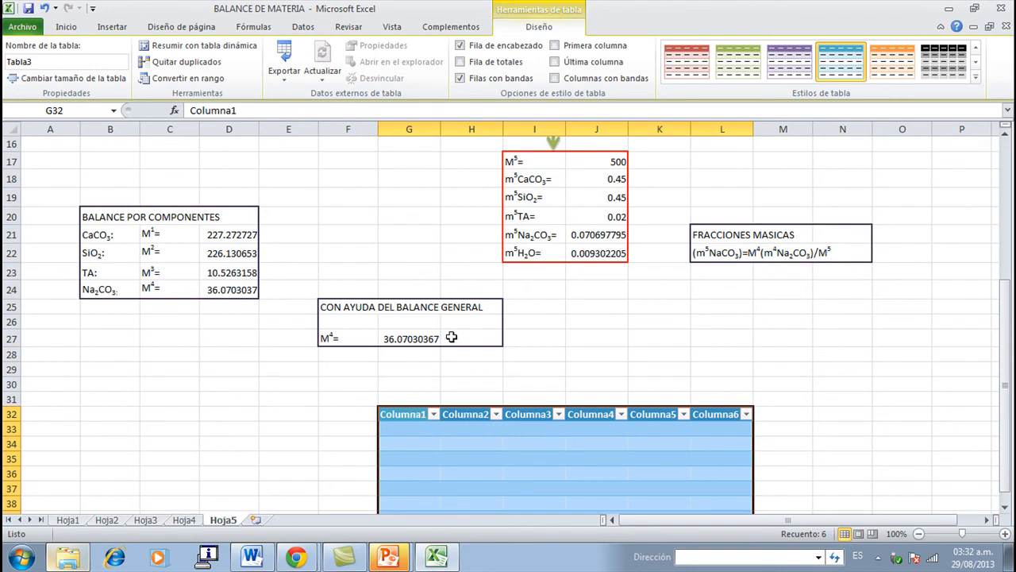
- Center the new table's text and name the column headers in H32:L32 as 1, 2, 3, 4 and 5
click(76, 28)
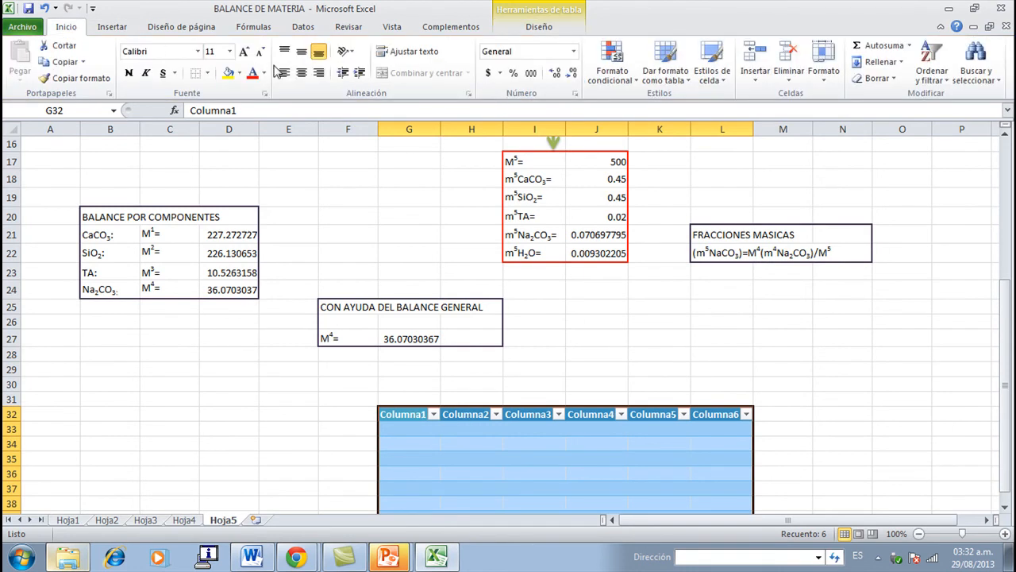
click(302, 74)
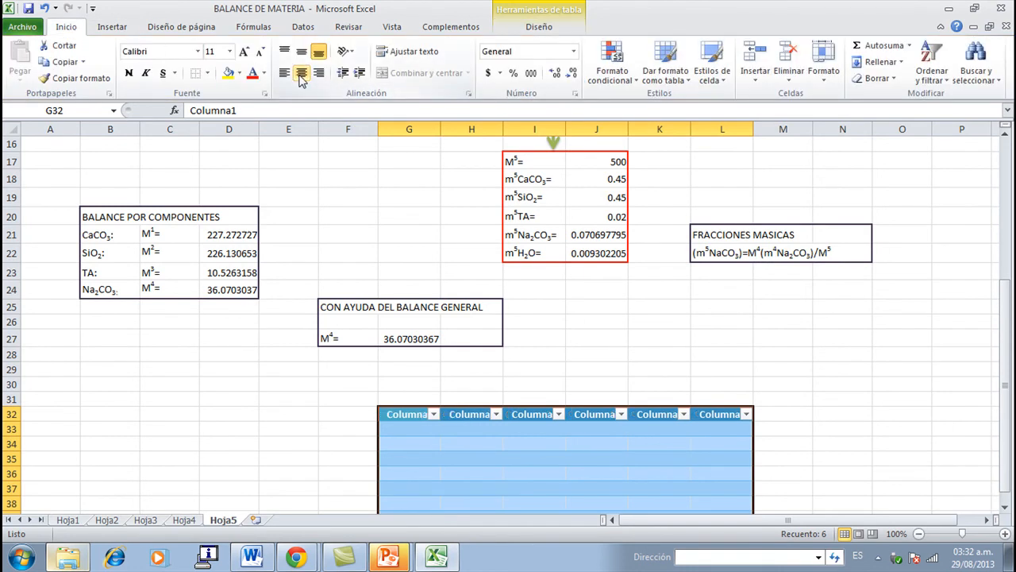
click(459, 416)
text(1)
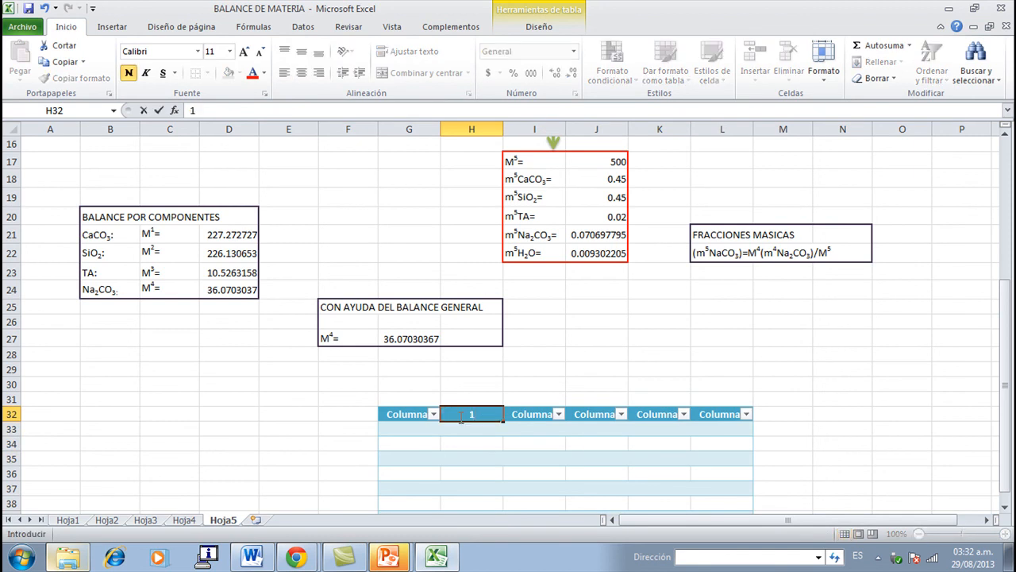
key(Tab)
text(2)
key(Tab)
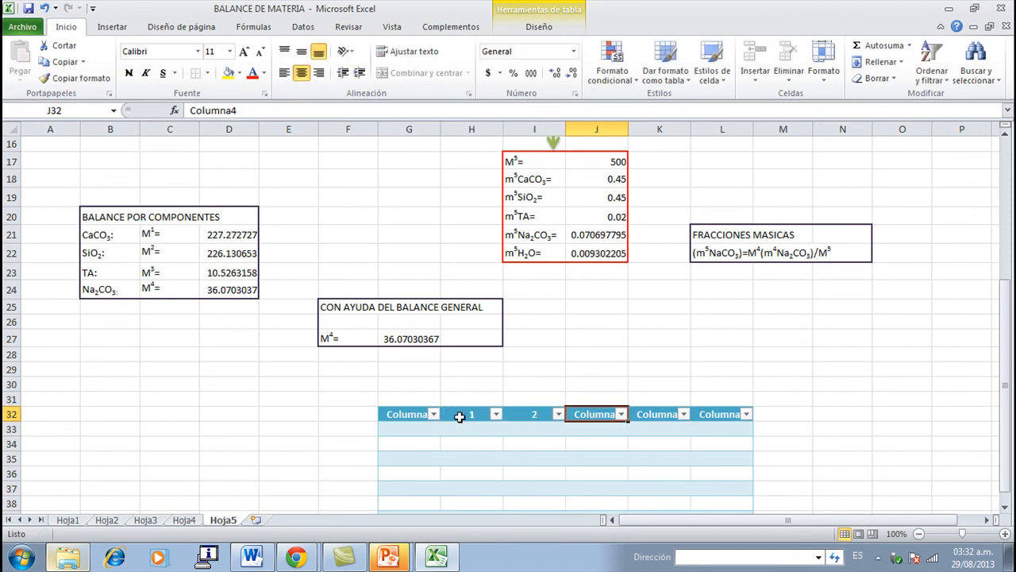
text(3)
text(4)
key(Tab)
text(5)
scroll(459, 416, down, 2)
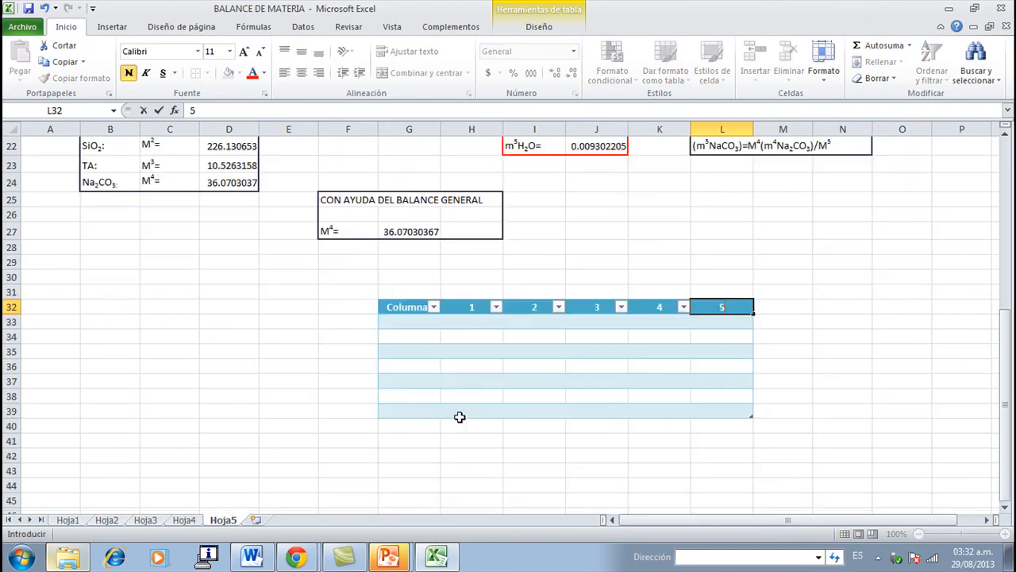
- List CaCO3, SiO2, TA, Na2CO3 and H2O in G34:G38, and link the stream 1 H2O cell H38 with =B9
click(408, 337)
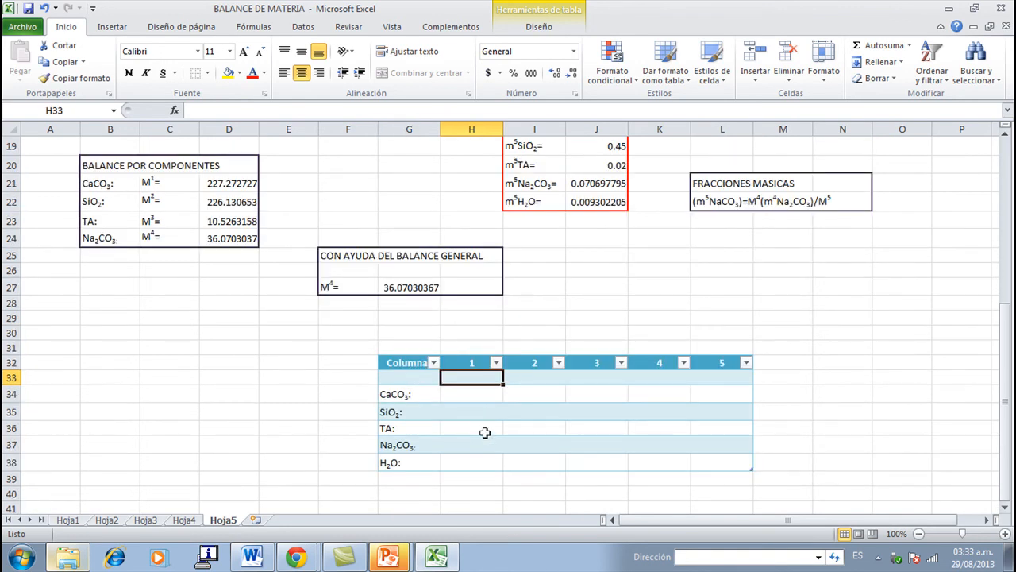
click(472, 462)
text(=)
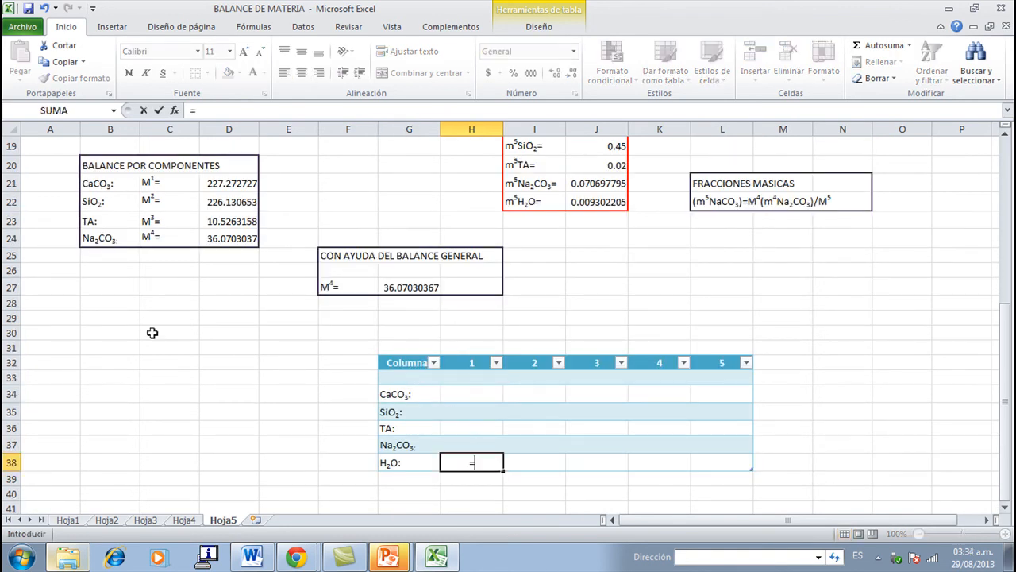
scroll(151, 333, up, 5)
click(111, 237)
scroll(111, 239, down, 5)
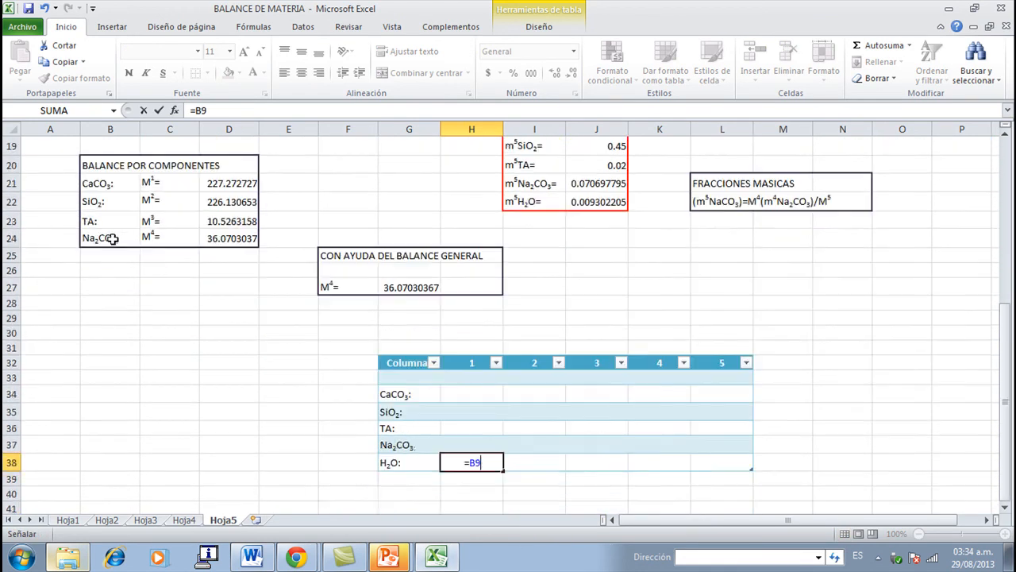
key(Return)
- Link the stream 1 CaCO3 cell H34 in the summary table to its mass fraction with =B8
click(446, 445)
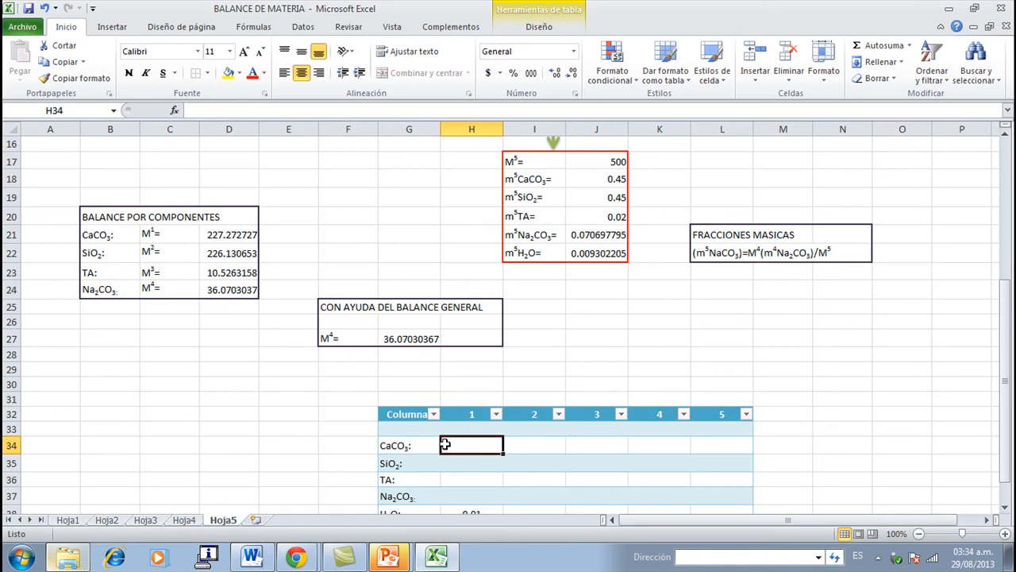
text(=)
scroll(445, 444, up, 4)
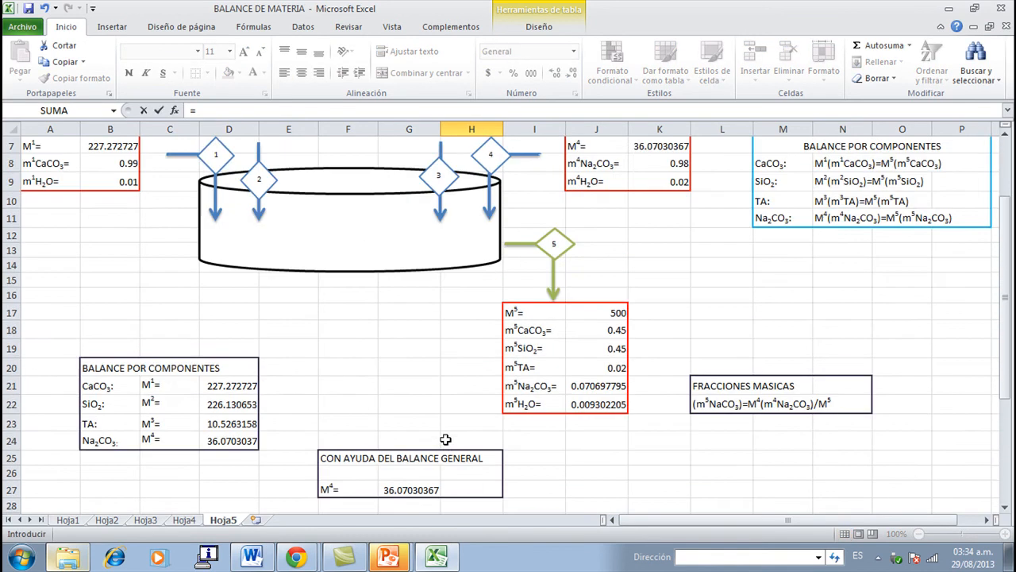
click(107, 227)
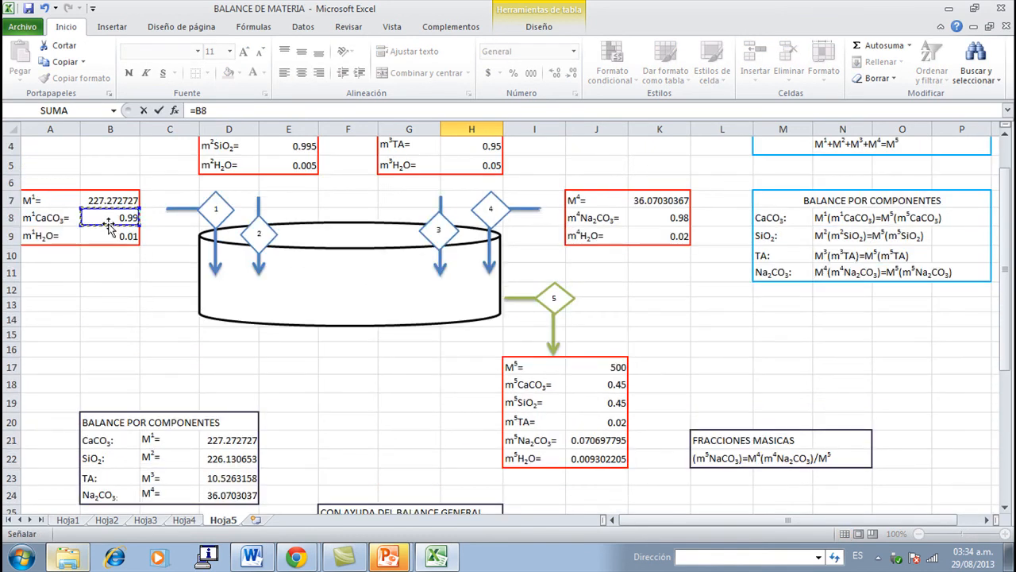
scroll(177, 287, down, 4)
key(Return)
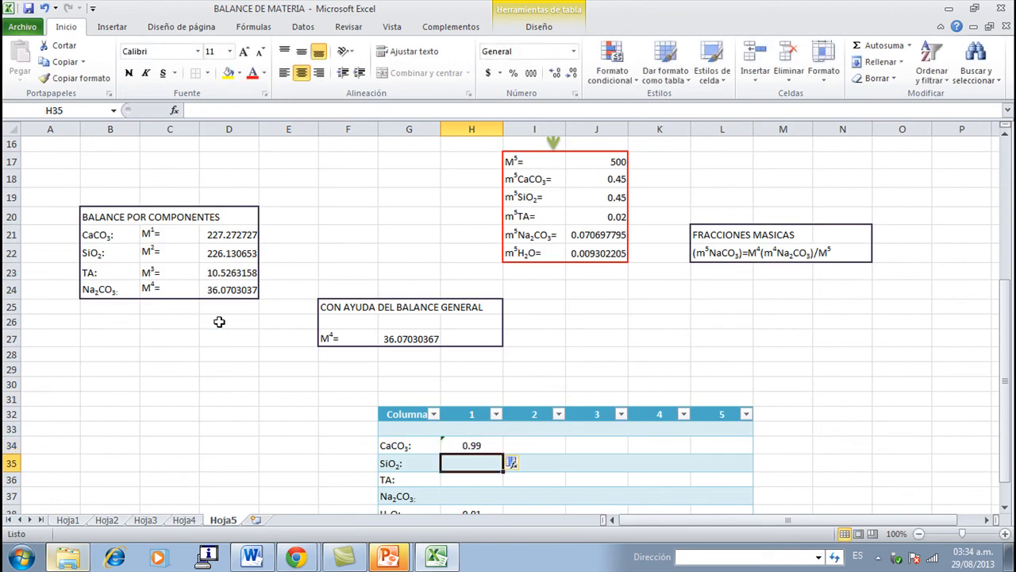
- Link the stream 1 total mass cell H33 in the summary table to M1 with =B7
scroll(474, 432, down, 2)
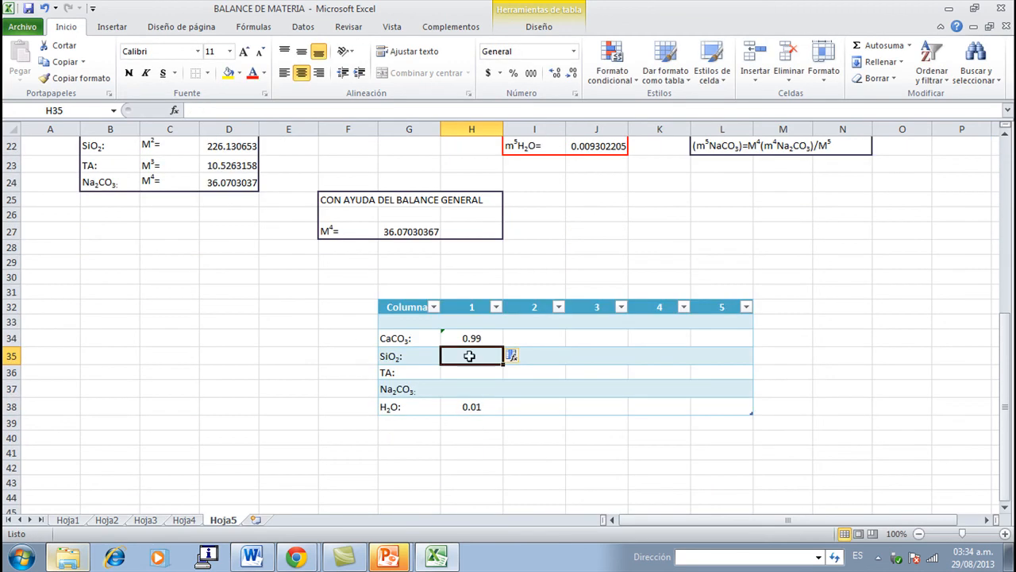
click(471, 322)
scroll(471, 342, up, 1)
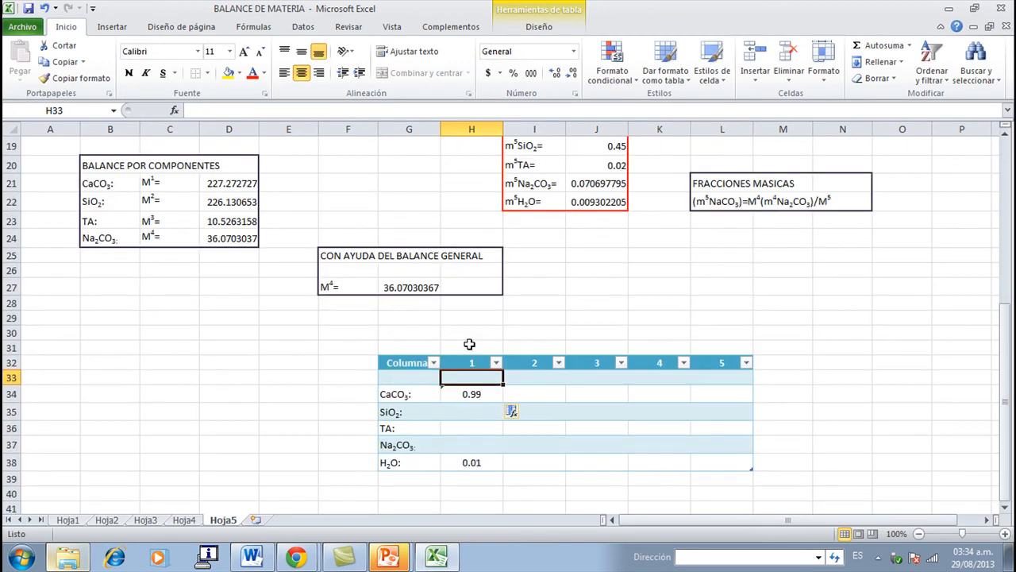
text(=)
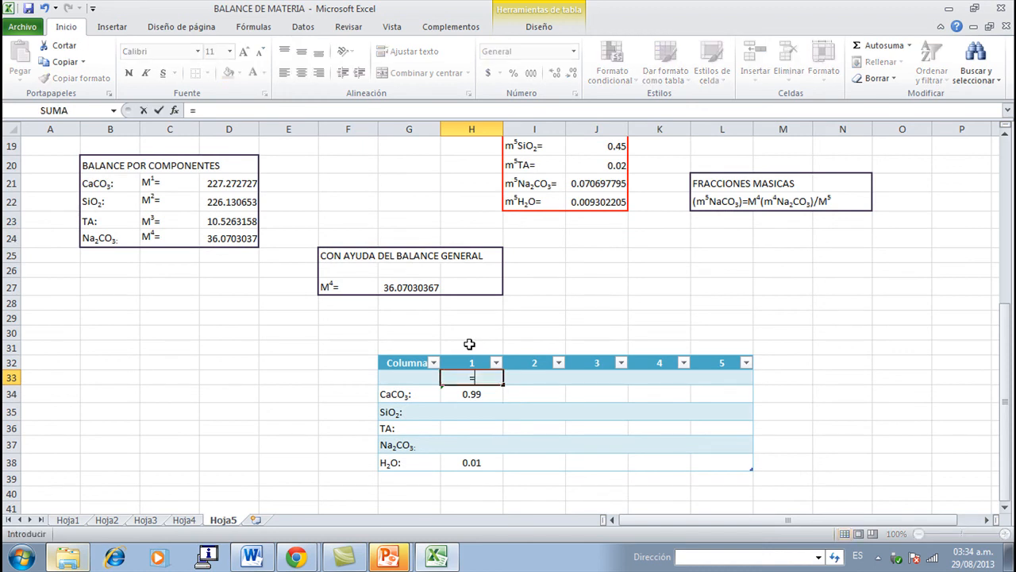
scroll(469, 344, up, 5)
click(119, 201)
scroll(429, 439, down, 4)
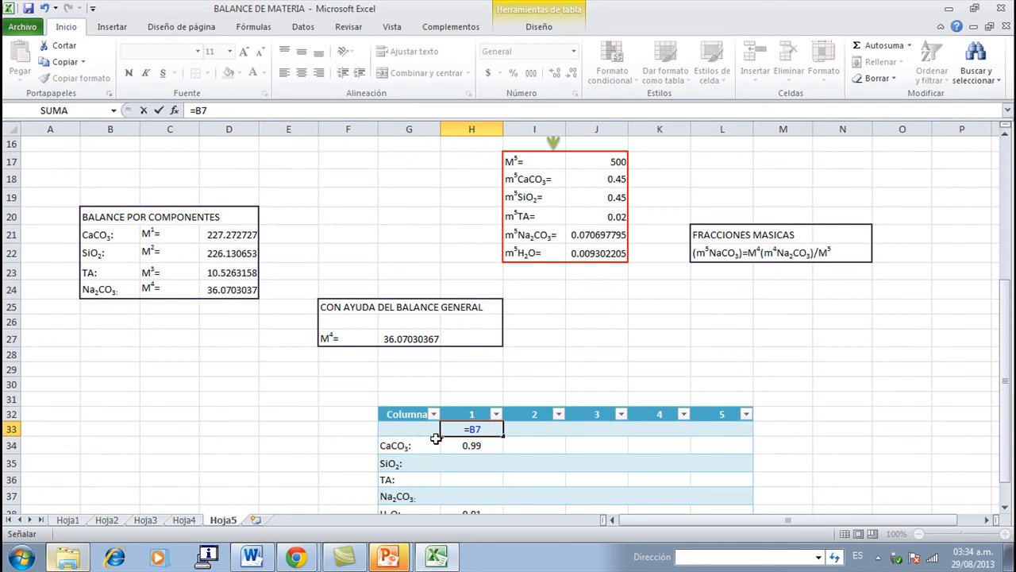
key(Return)
- Link the stream 2 H2O cell I38 in the summary table to its mass fraction with =E5
scroll(540, 450, down, 2)
click(524, 321)
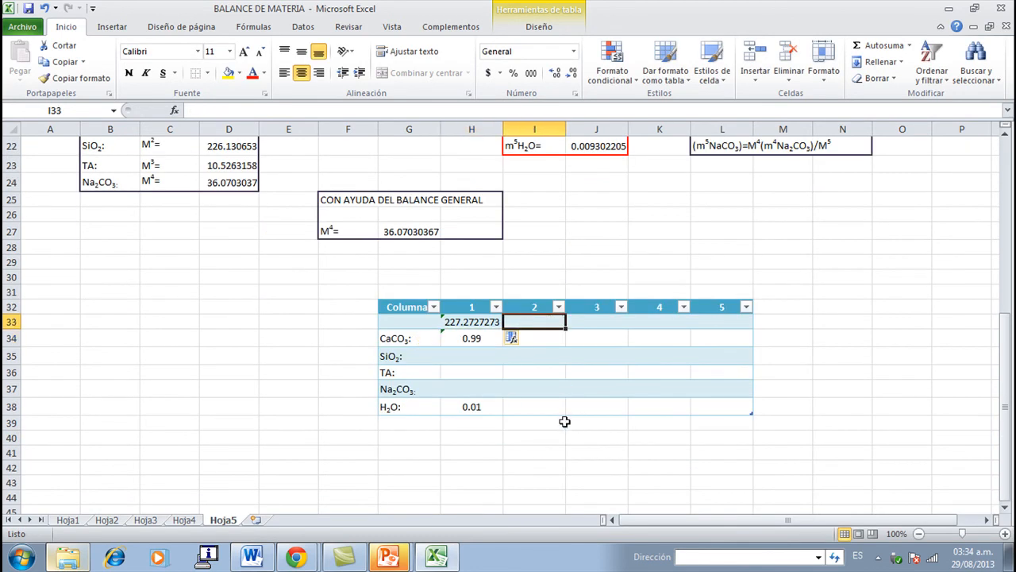
click(536, 406)
text(=)
scroll(509, 397, up, 7)
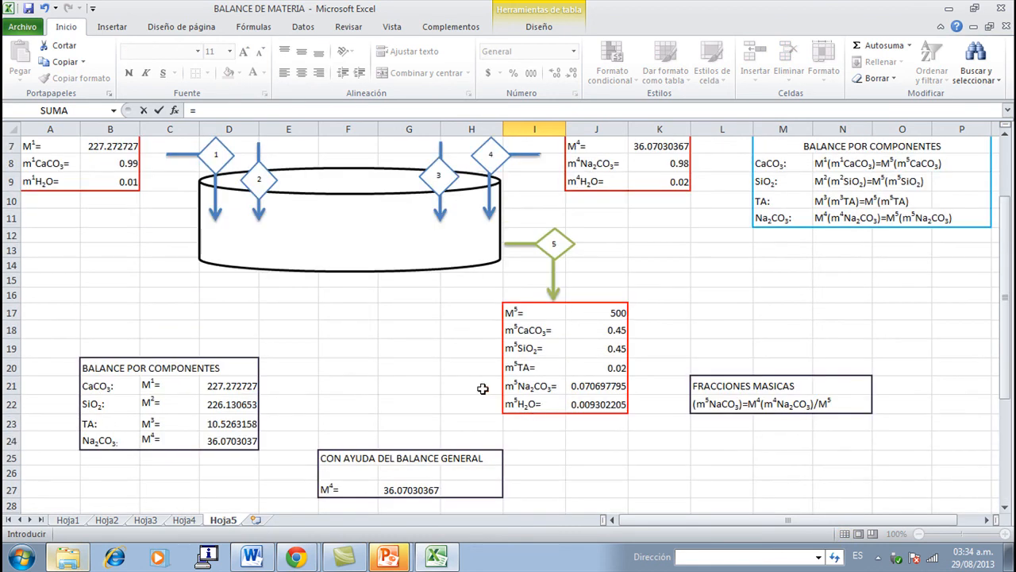
click(294, 215)
scroll(341, 314, down, 7)
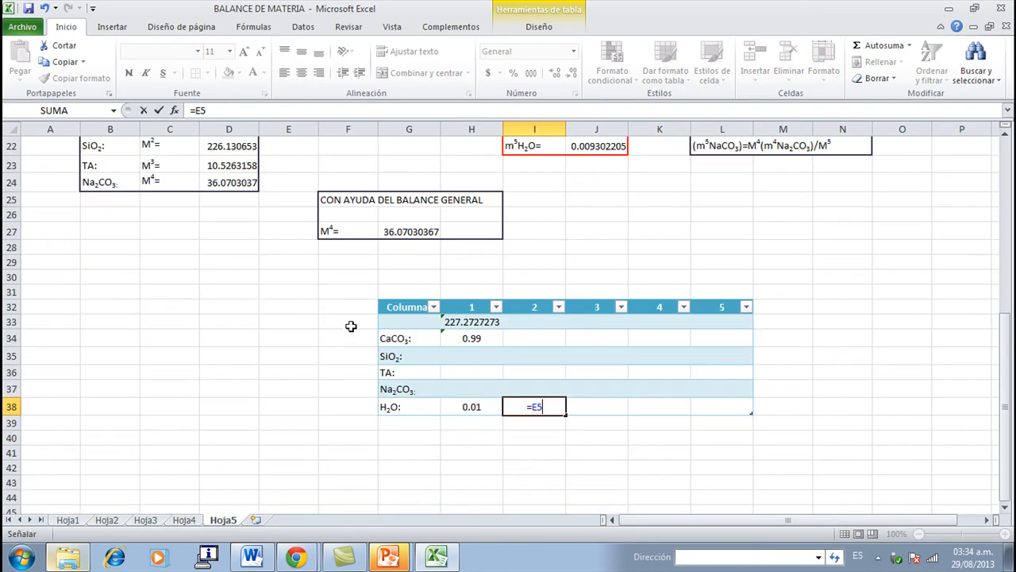
key(Return)
- Link the stream 2 SiO2 cell I35 in the summary table to its mass fraction with =E4
key(Up)
key(Up)
key(Up)
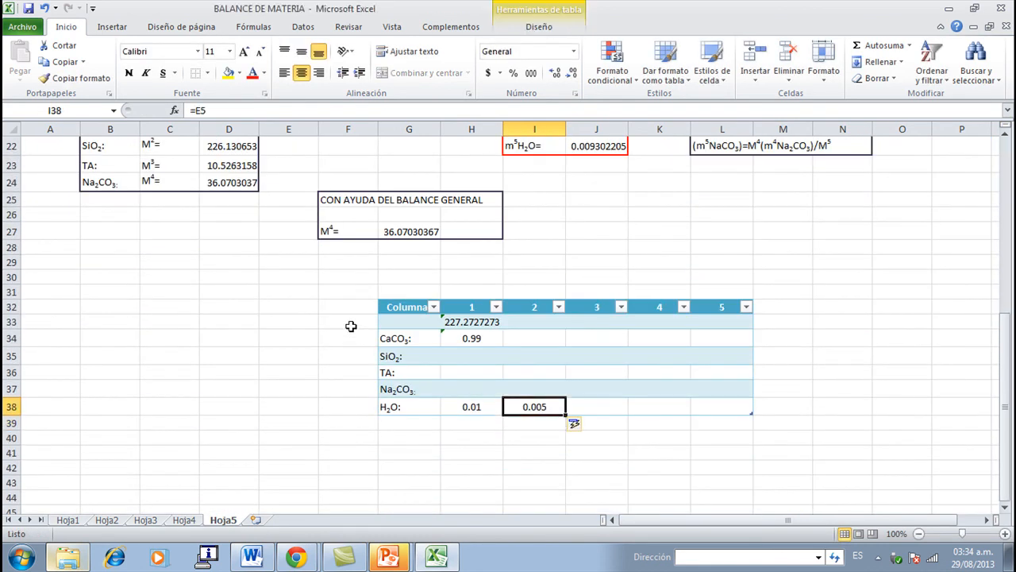
key(Up)
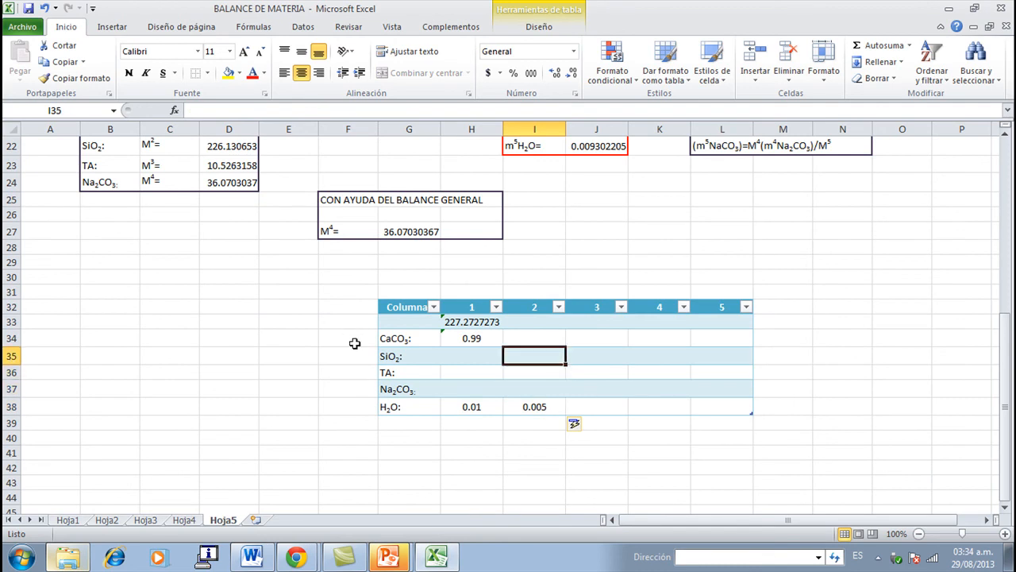
text(=)
scroll(355, 343, up, 7)
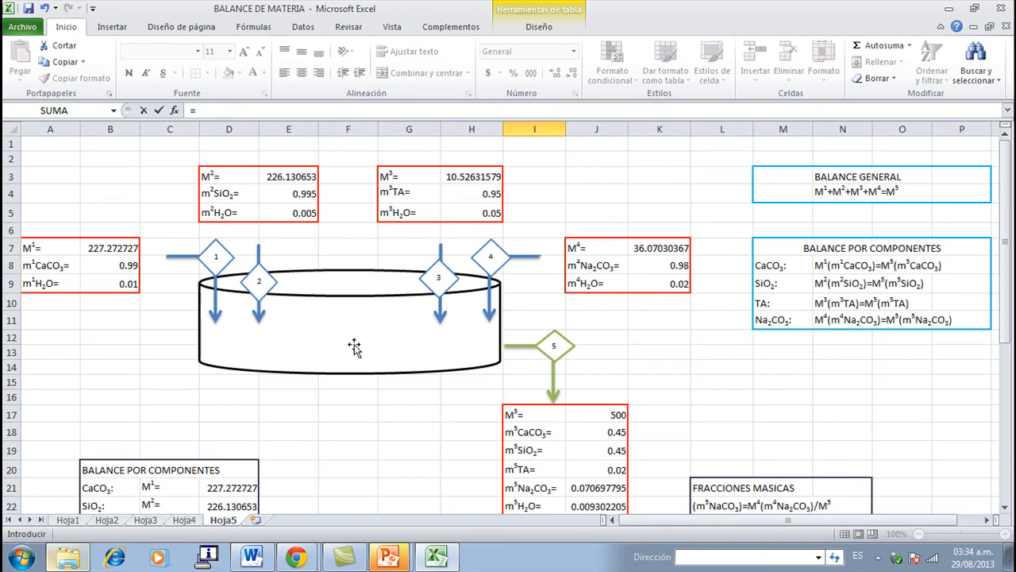
click(295, 193)
scroll(358, 277, down, 6)
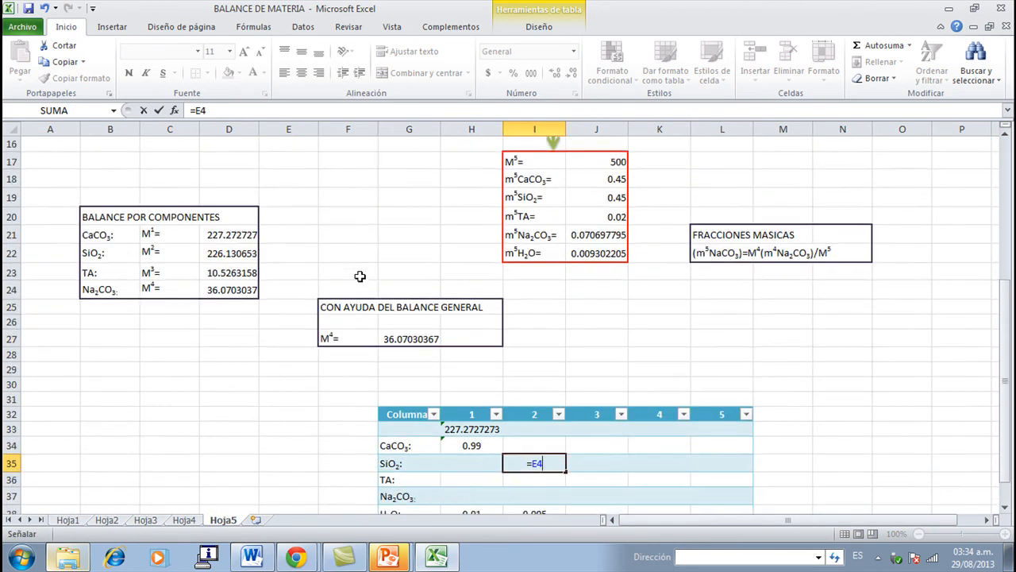
key(Return)
- Link the stream 2 total mass cell I33 in the summary table to M2 with =E3
key(Up)
key(Up)
key(Up)
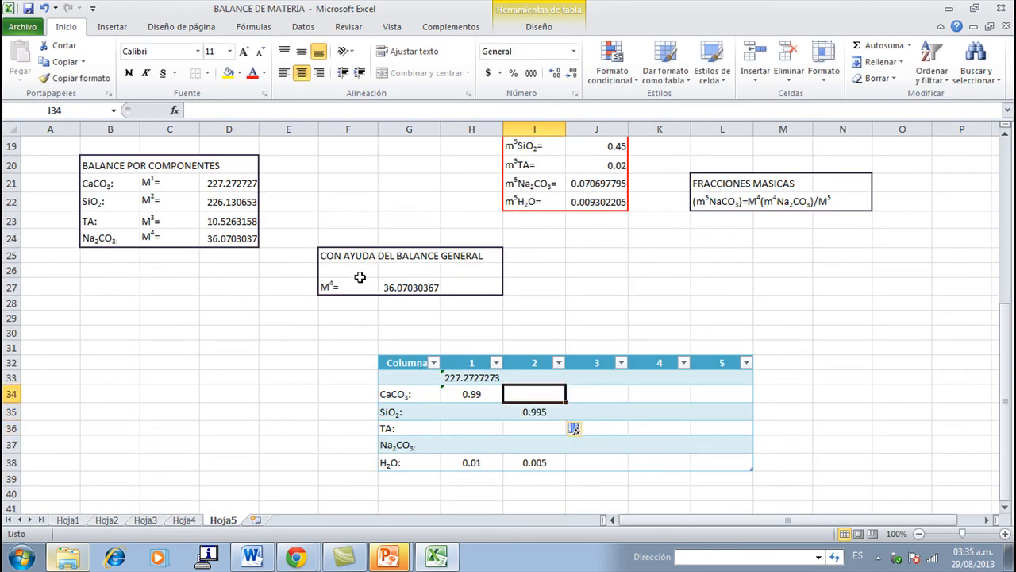
text(=)
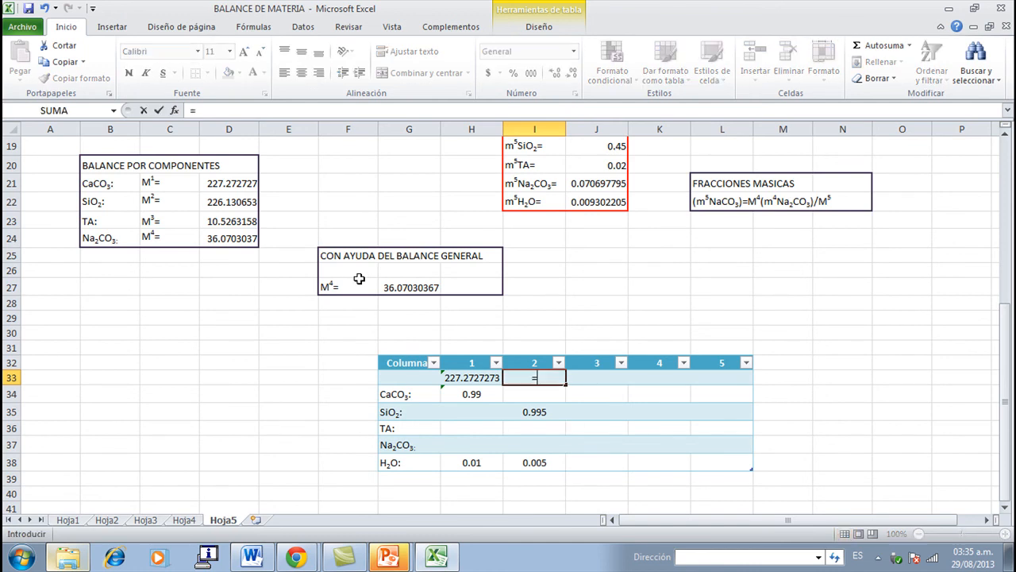
scroll(359, 278, up, 6)
click(307, 178)
scroll(375, 284, down, 7)
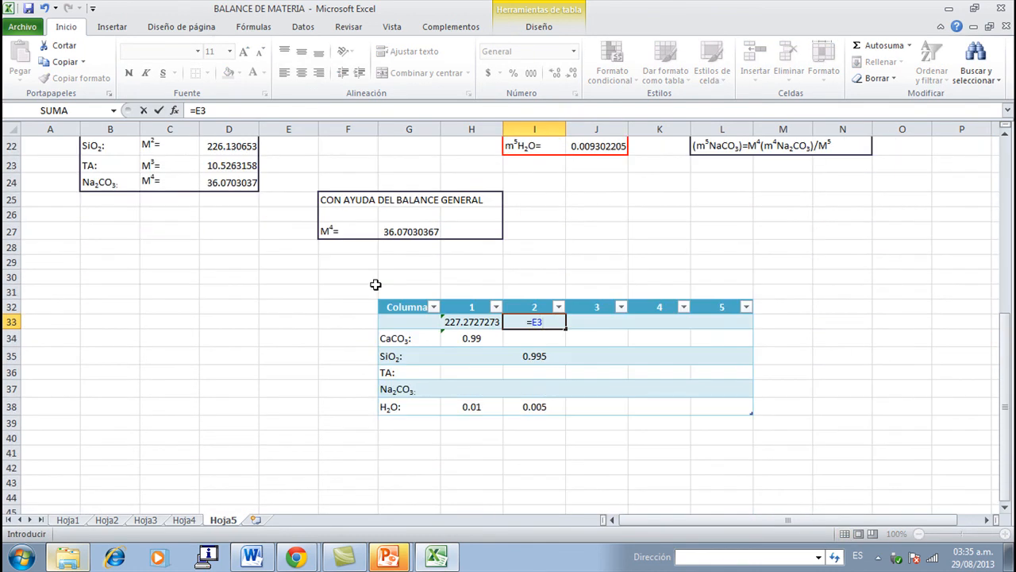
key(Return)
- Link the stream 3 H2O cell J38 in the summary table to its mass fraction with =H5
key(Right)
key(Down)
key(Down)
key(Down)
key(Down)
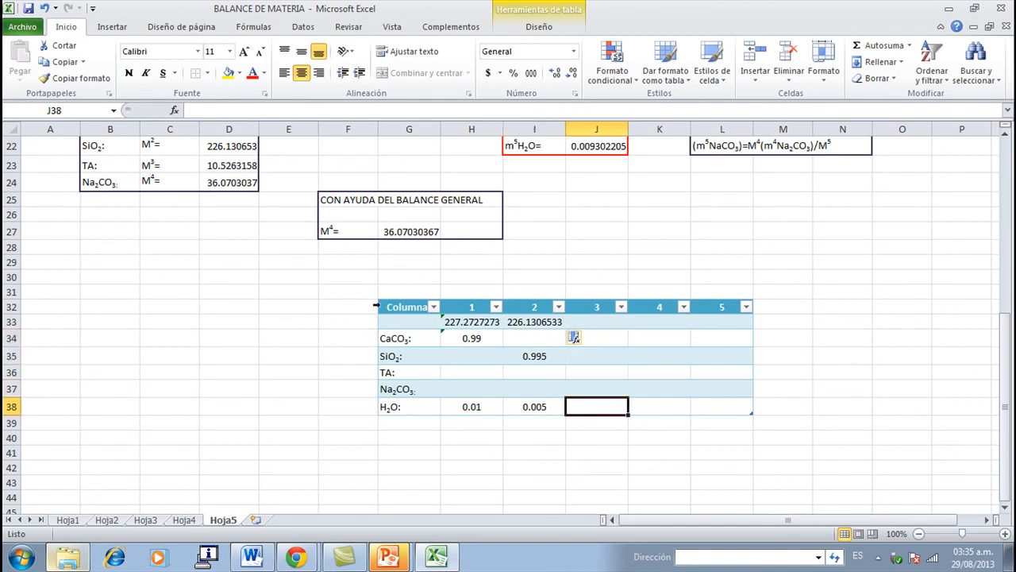
text(=)
scroll(376, 302, up, 7)
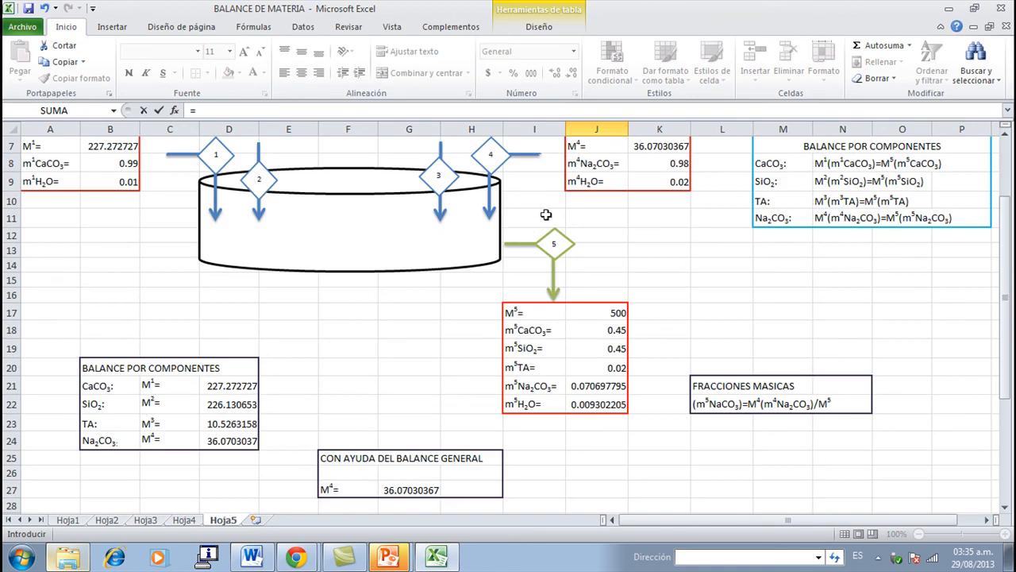
click(477, 215)
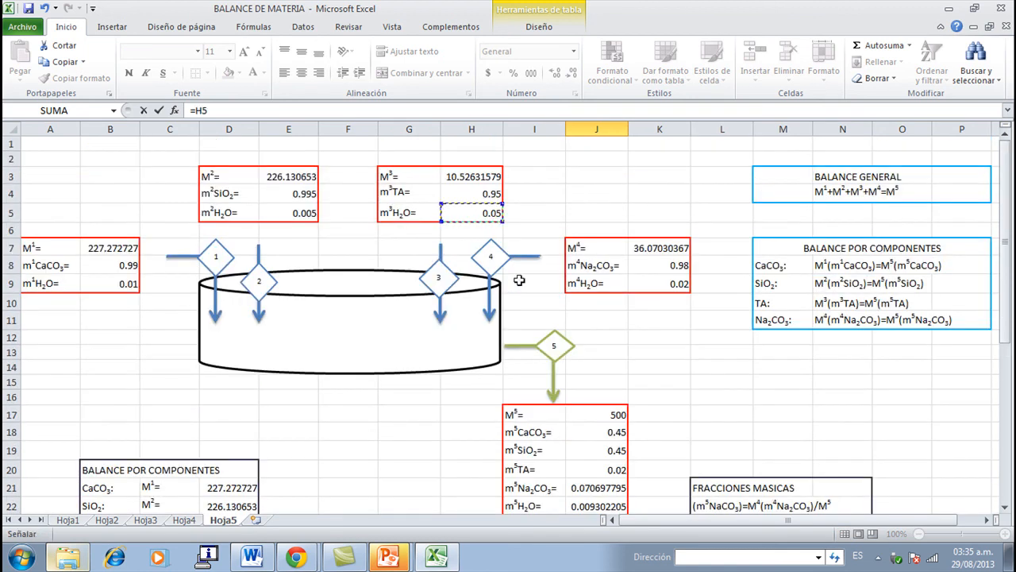
scroll(519, 279, down, 6)
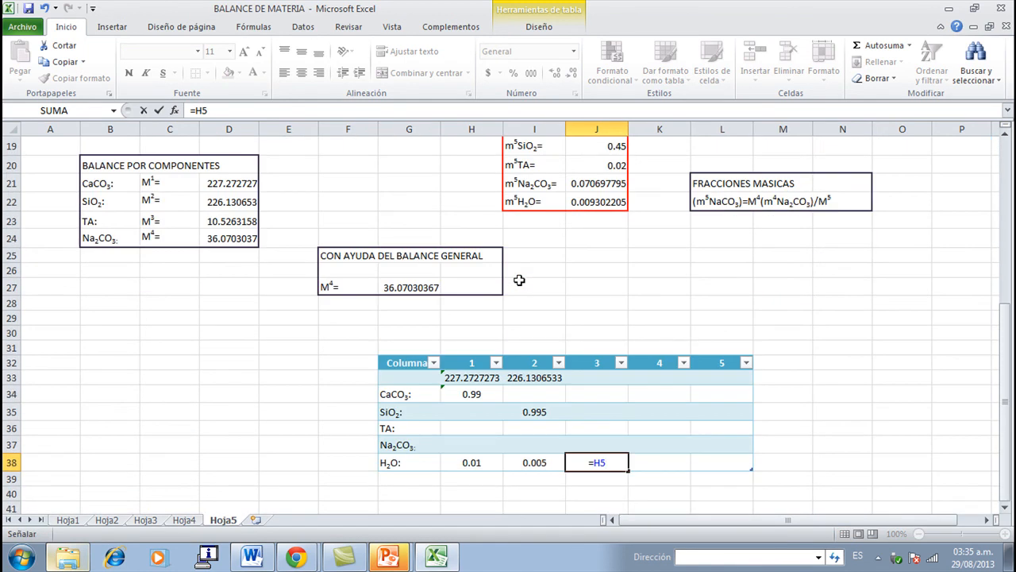
key(Return)
- Link the stream 3 TA cell J36 in the summary table to its mass fraction with =H4
key(Up)
key(Up)
key(Up)
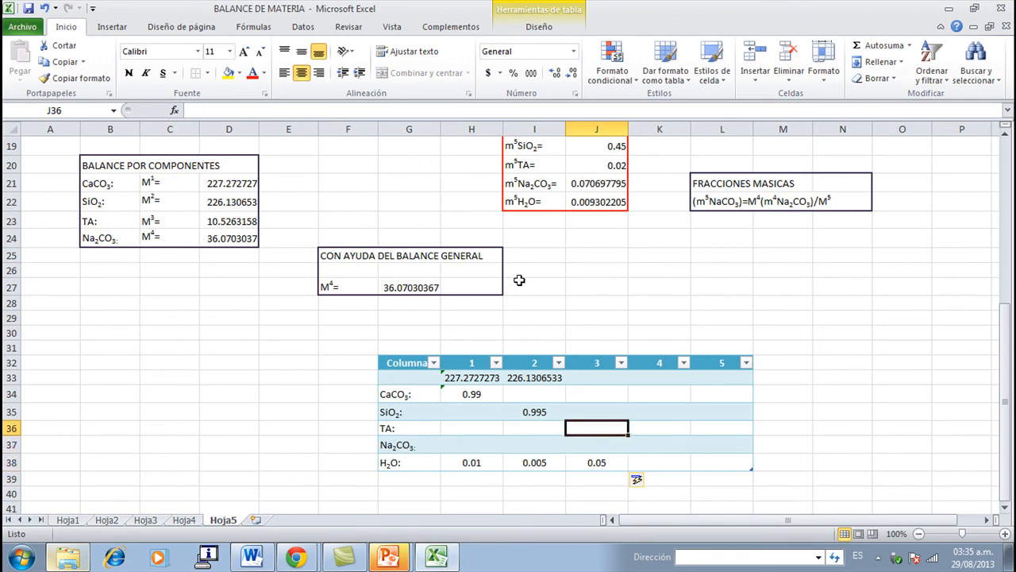
text(=)
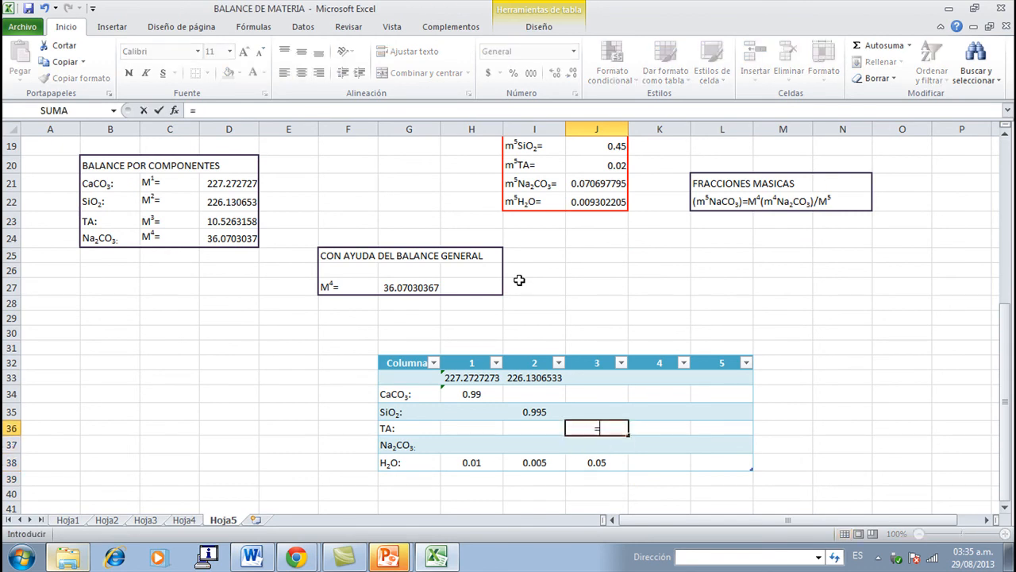
scroll(519, 280, up, 6)
click(476, 194)
scroll(507, 273, down, 7)
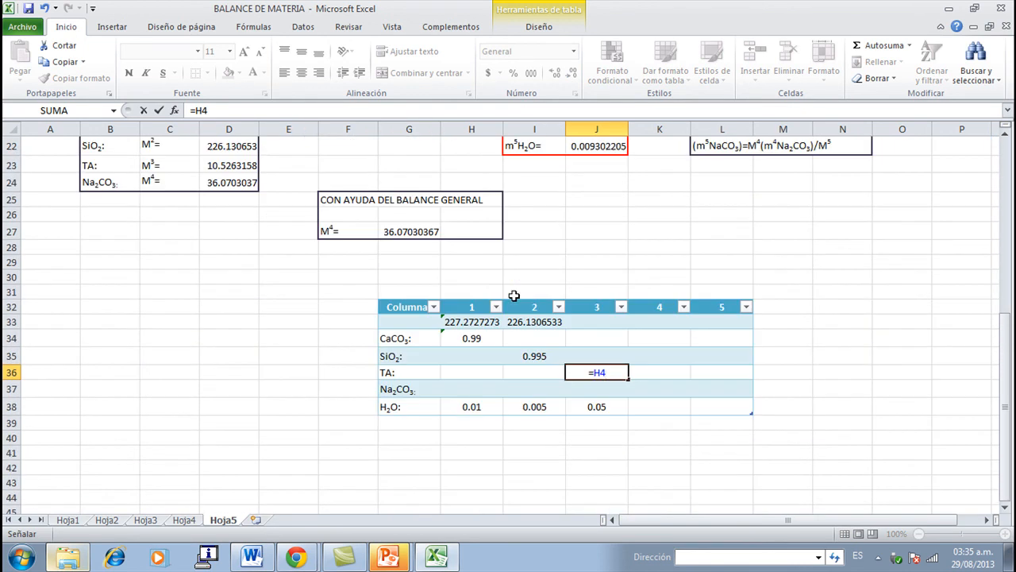
key(Return)
- Link the stream 3 total mass cell J33 in the summary table to M3 with =H3
key(Up)
key(Up)
key(Up)
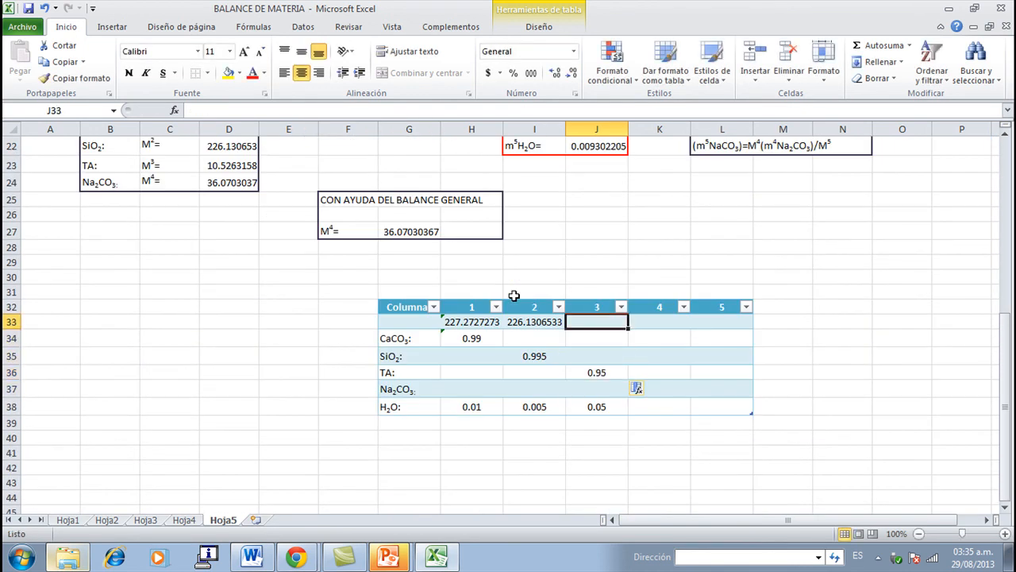
text(=)
scroll(514, 295, up, 3)
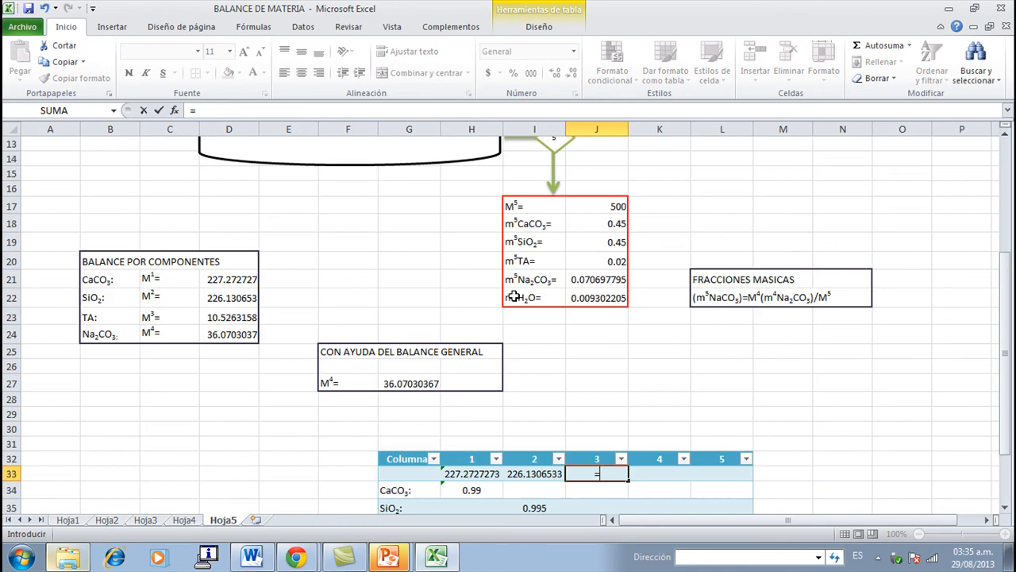
scroll(513, 295, up, 4)
click(483, 176)
scroll(492, 207, down, 5)
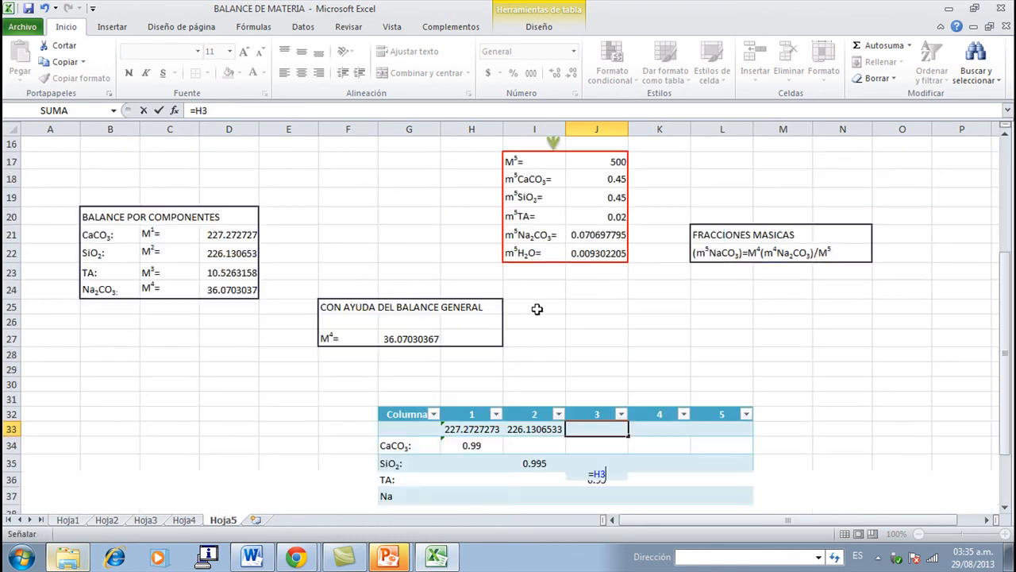
key(Return)
- Link the stream 4 H2O cell K38 in the summary table to its mass fraction with =K9
scroll(643, 392, down, 3)
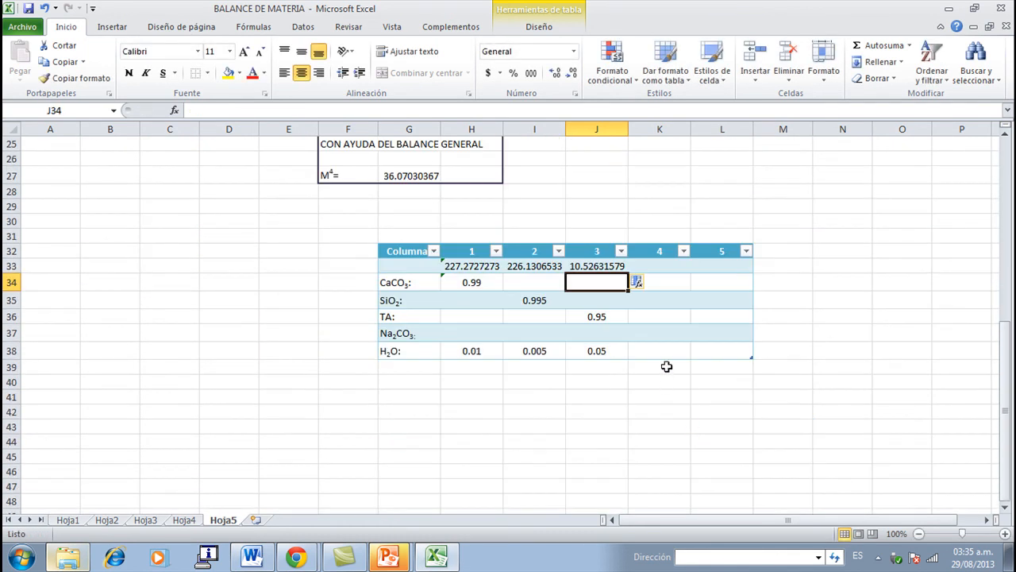
click(666, 350)
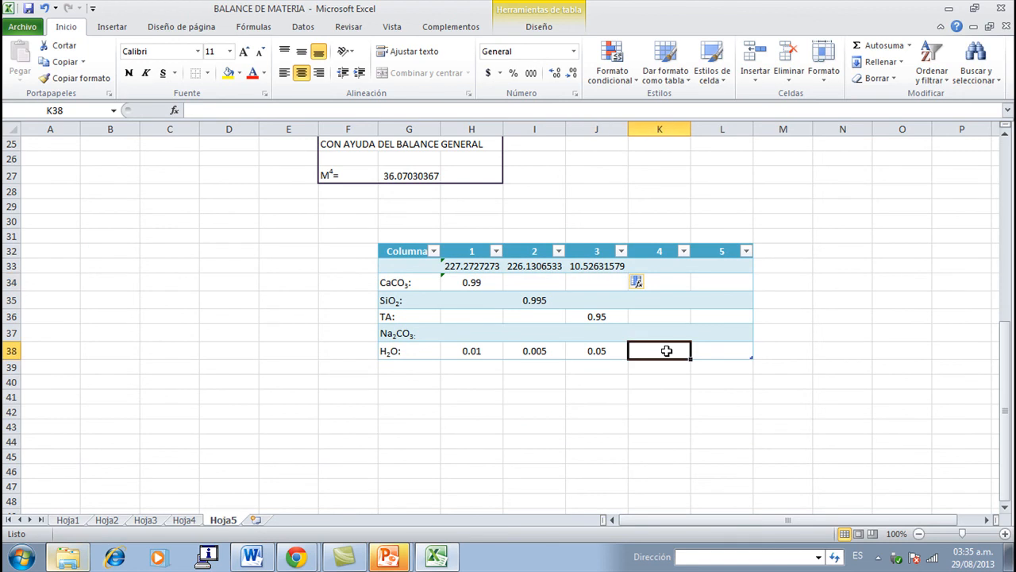
text(=)
scroll(666, 350, up, 6)
click(643, 239)
scroll(662, 357, down, 4)
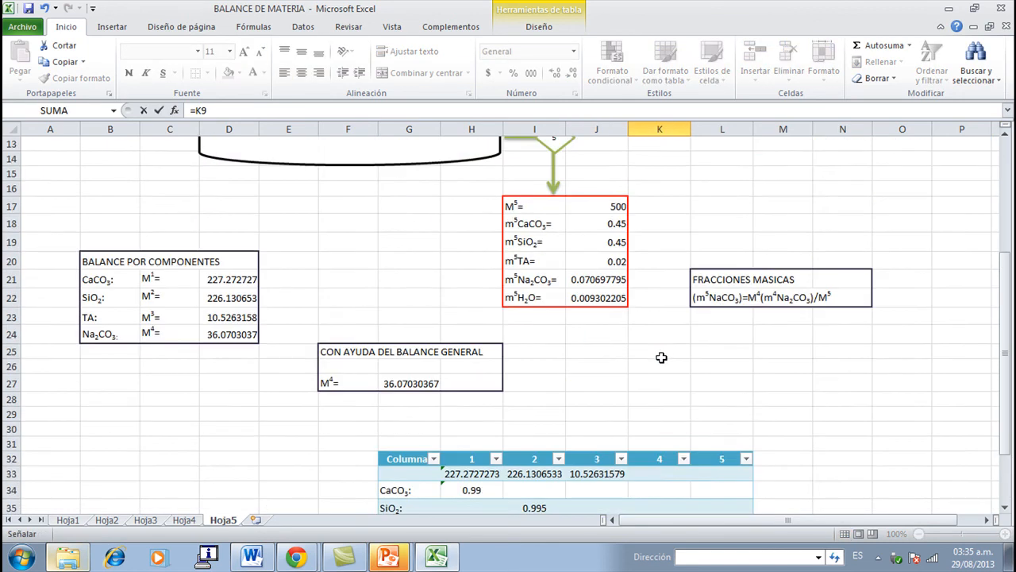
key(Return)
- Link the stream 4 Na2CO3 cell K37 in the summary table to its mass fraction with =K8
click(666, 388)
scroll(666, 393, up, 2)
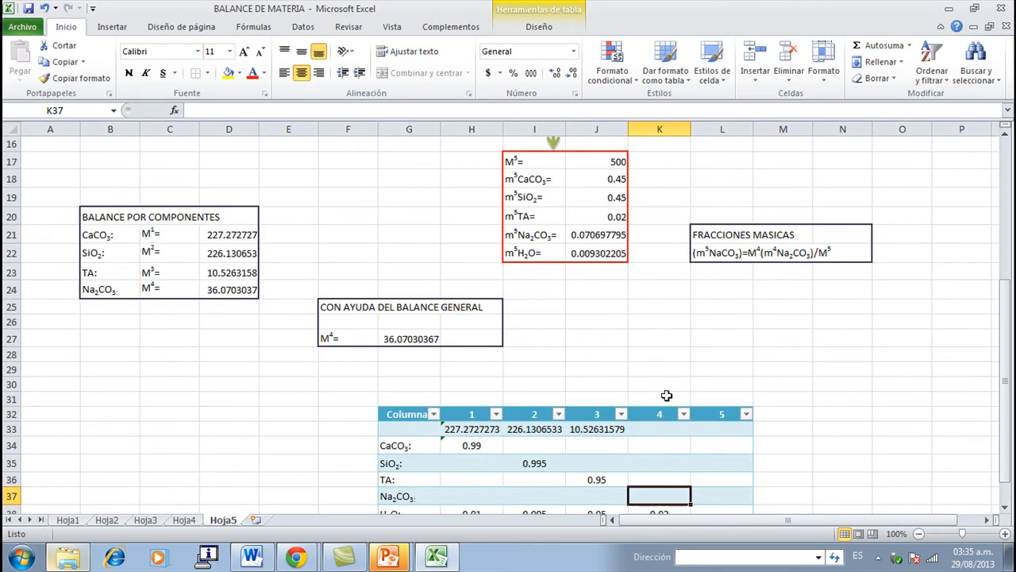
text(=)
scroll(667, 395, up, 4)
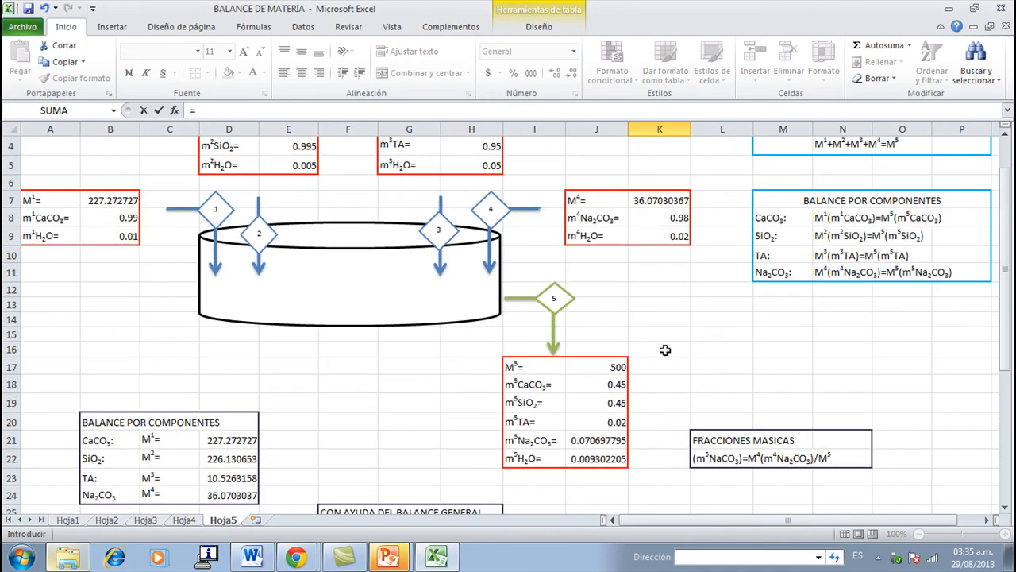
click(665, 222)
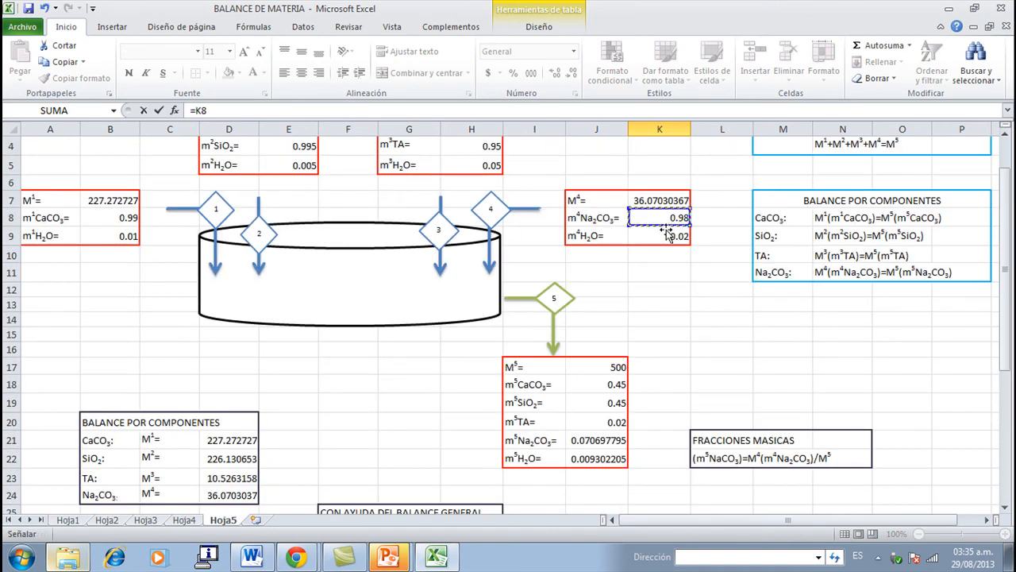
scroll(686, 320, down, 5)
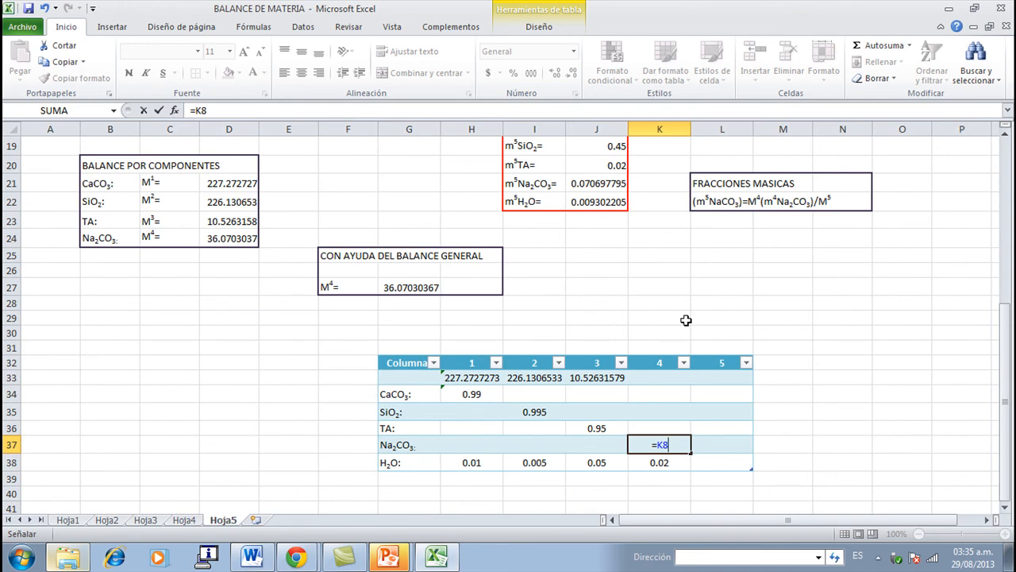
key(Return)
- Link the stream 4 total mass cell K33 in the summary table to M4 in K7
key(Up)
key(Up)
key(Up)
key(Up)
key(Up)
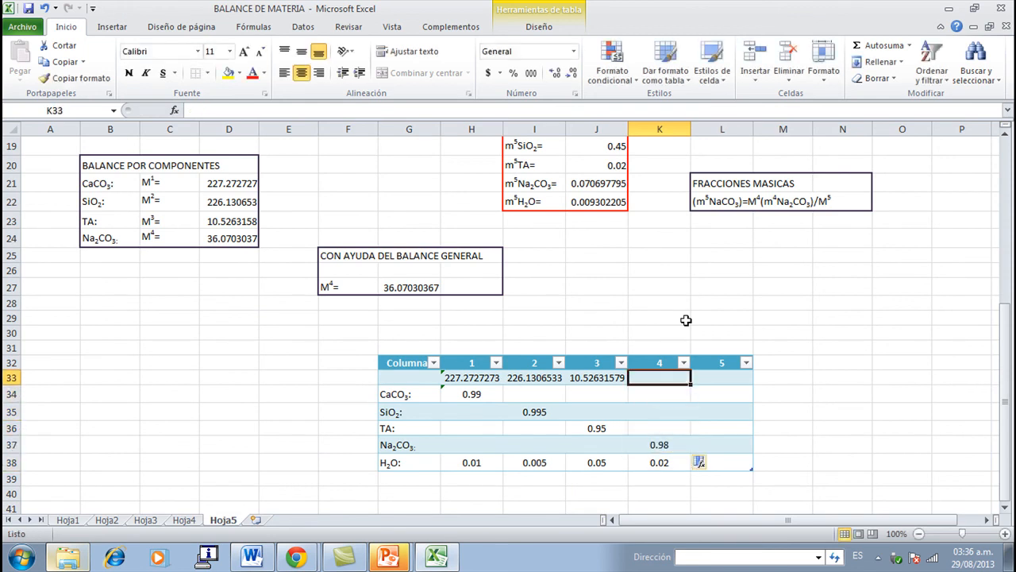
text(=)
scroll(686, 320, up, 5)
click(653, 202)
scroll(664, 283, down, 4)
key(Return)
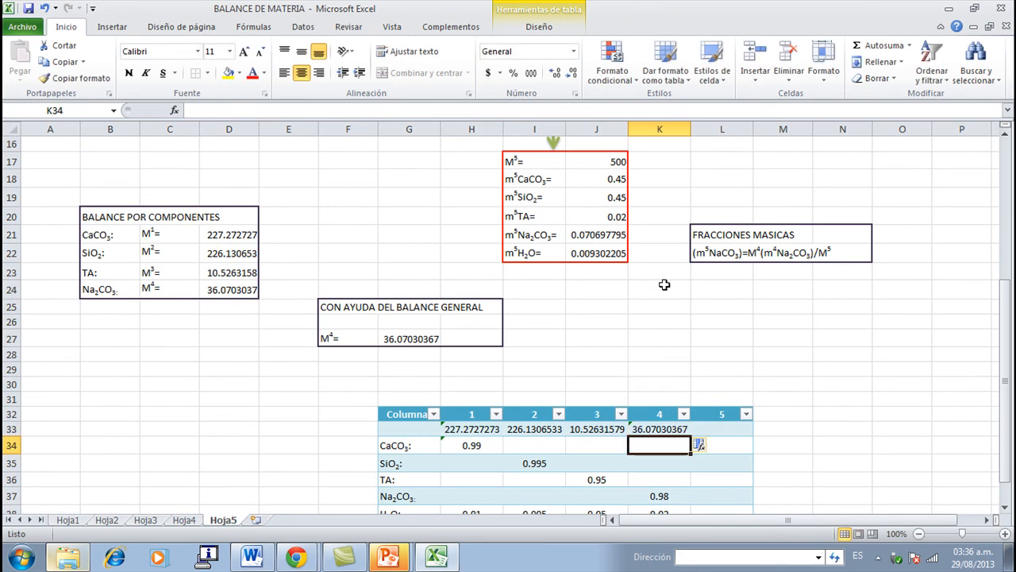
- Link the stream 5 H2O cell L38 with =J22 and fill the stream 5 column up to L33 from the stream 5 data
key(Right)
key(Down)
key(Down)
key(Down)
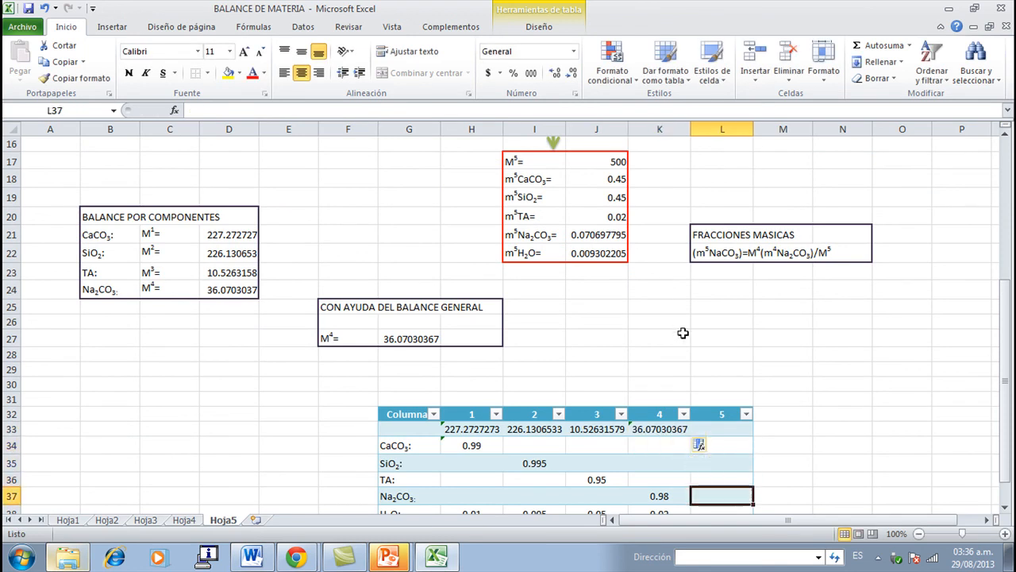
scroll(683, 333, down, 4)
click(716, 305)
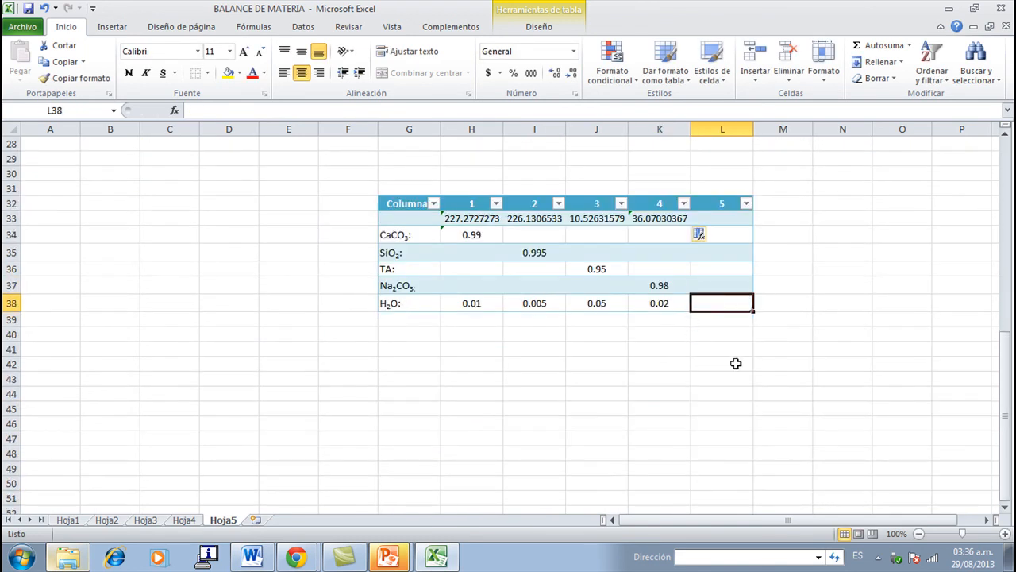
scroll(736, 363, up, 4)
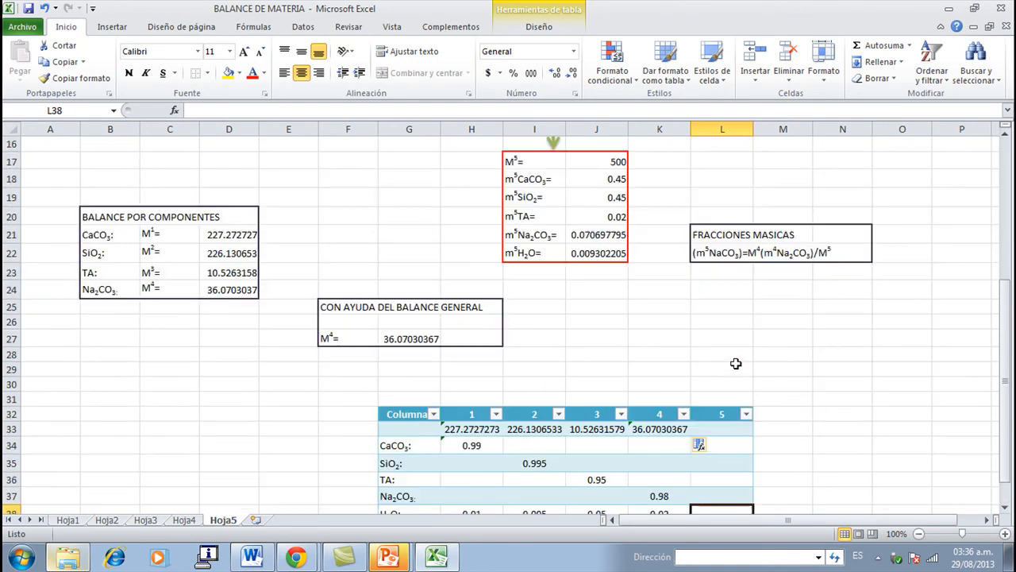
scroll(737, 363, down, 1)
text(=)
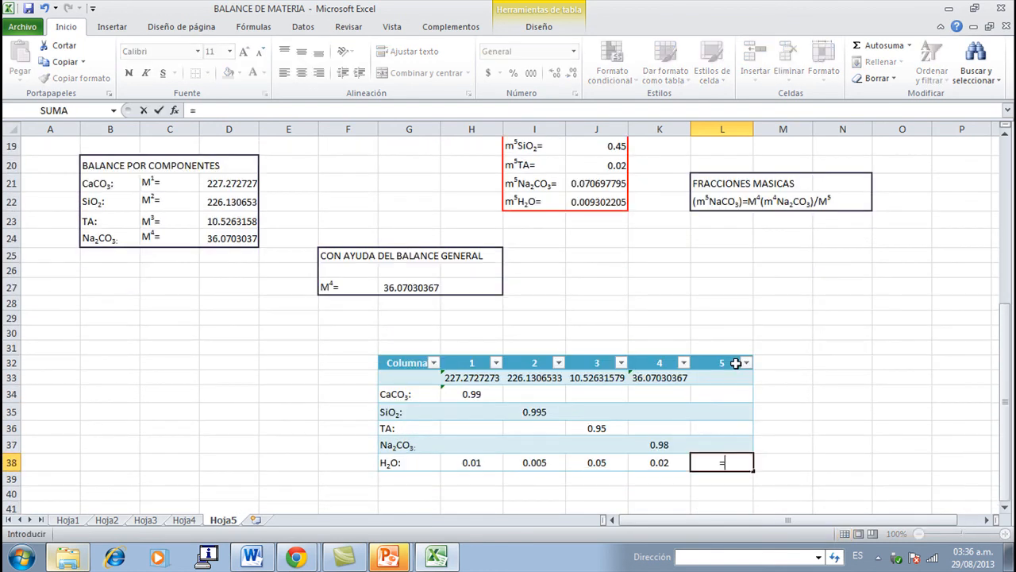
click(584, 200)
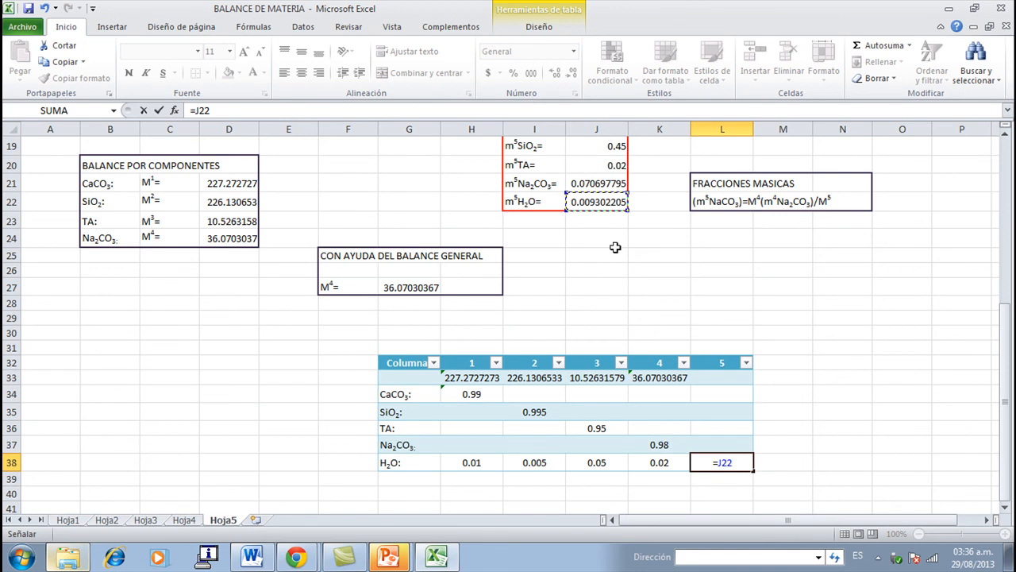
key(Up)
key(Down)
key(Return)
key(Up)
key(Up)
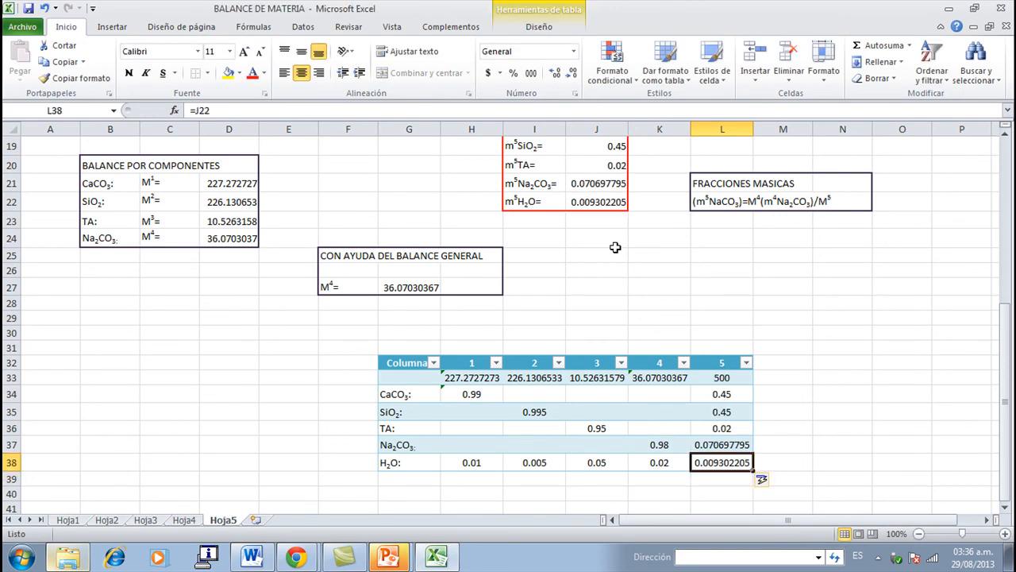
- Set the stream 5 total mass M5 in J17 to 1000
scroll(615, 247, up, 2)
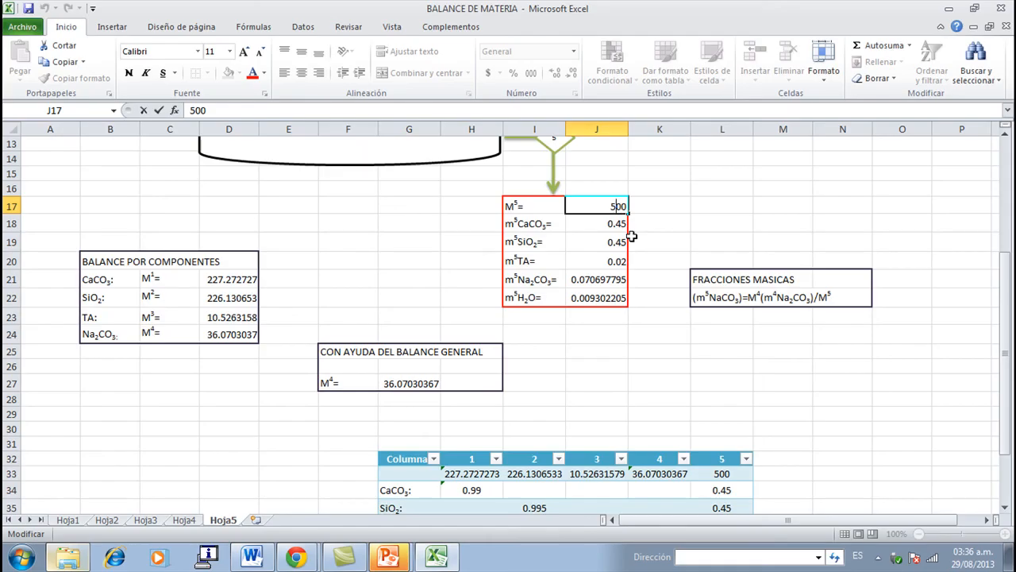
key(BackSpace)
key(Return)
- Review the recalculated stream masses and the linked summary table, and switch to the PowerPoint presentation
scroll(632, 237, up, 4)
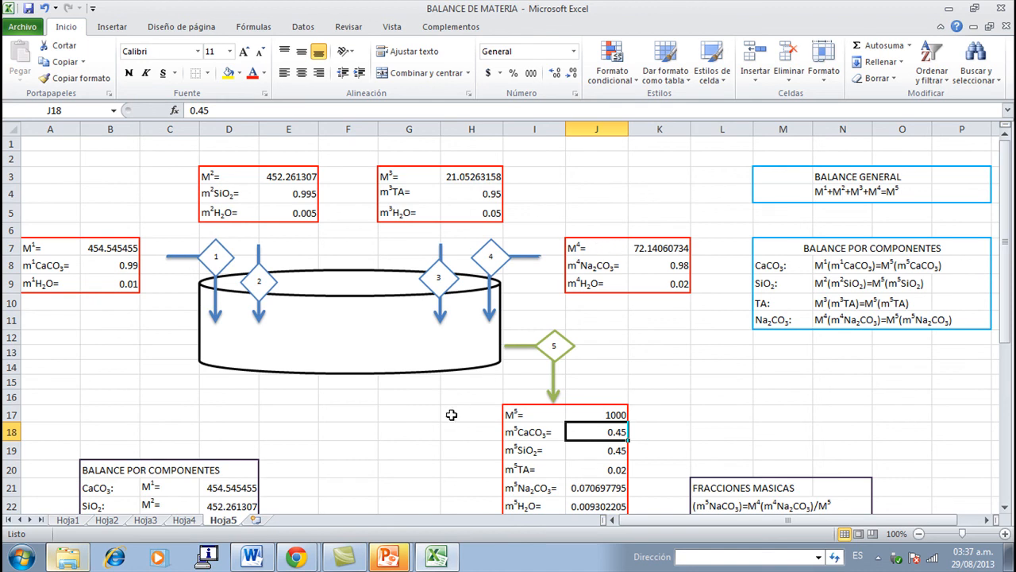
scroll(449, 413, down, 3)
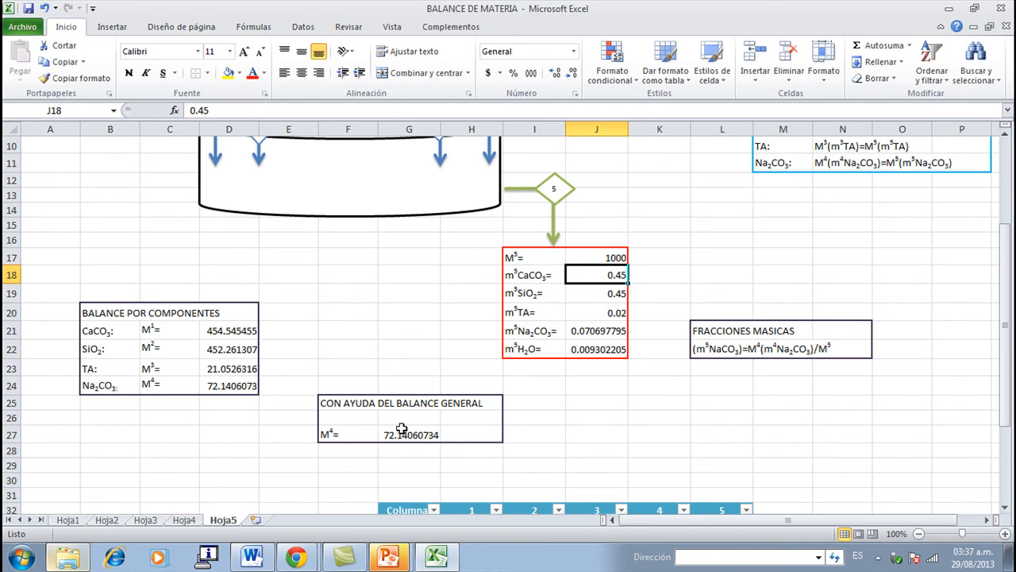
scroll(402, 428, down, 3)
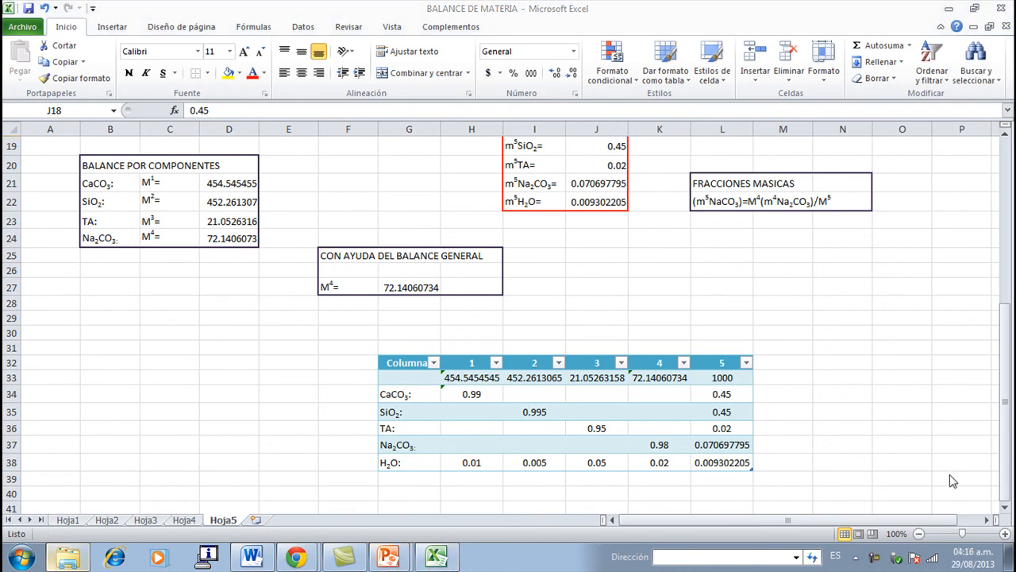
click(402, 553)
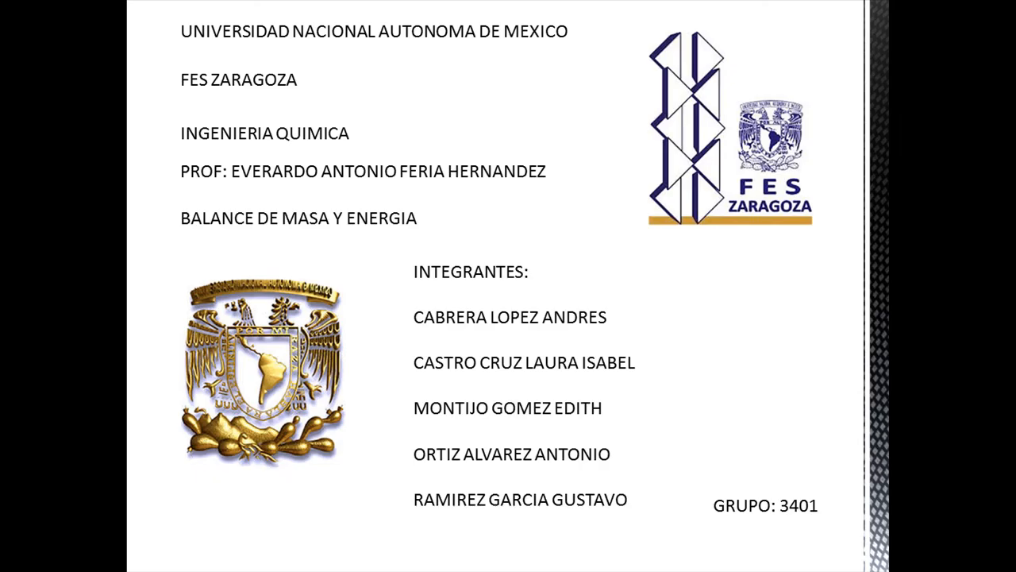